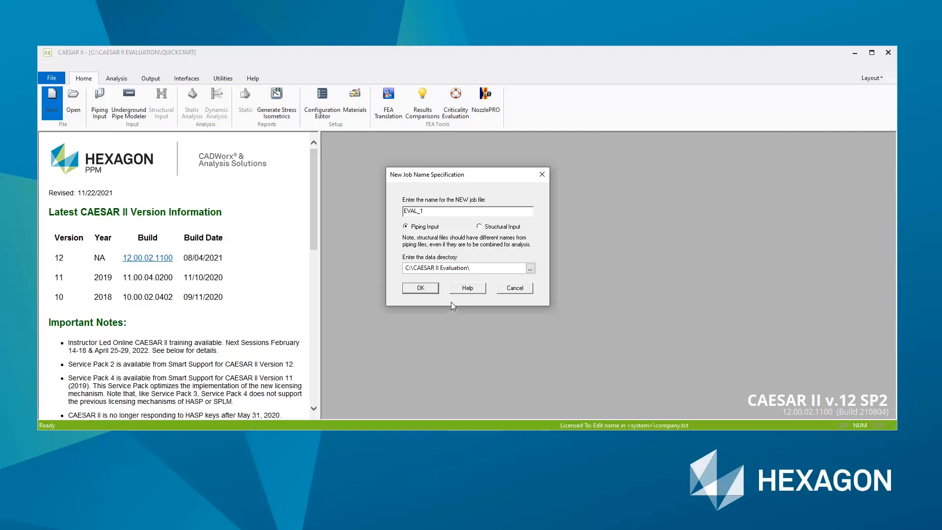
Create the new piping input job EVAL_1 in C:\CAESAR II Evaluation and accept the C2 evaluation units.
{"action": "left_click", "coordinate": [421, 291]}
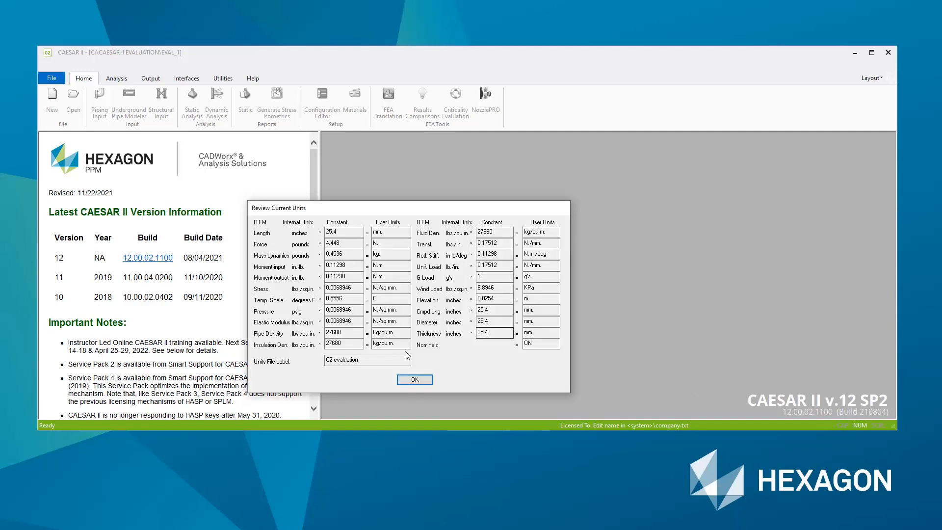
{"action": "mouse_move", "coordinate": [362, 360]}
{"action": "left_mouse_down"}
{"action": "mouse_move", "coordinate": [325, 361]}
{"action": "mouse_move", "coordinate": [363, 358]}
{"action": "left_mouse_up"}
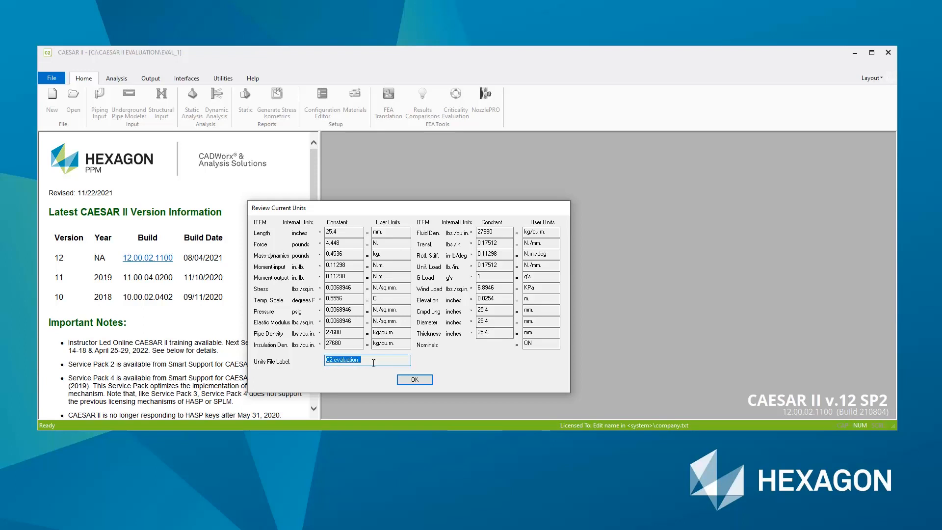
{"action": "left_click", "coordinate": [407, 382]}
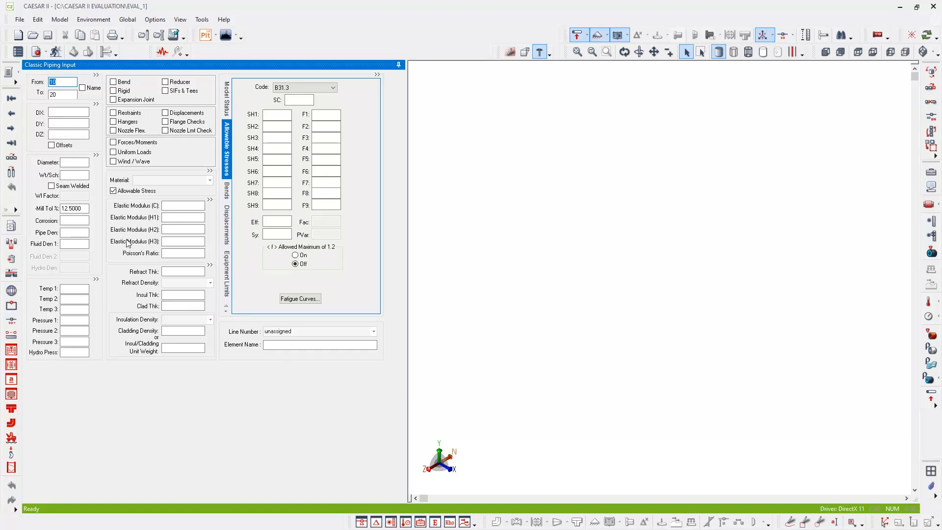
Define the pipe section of element 10-20 with nominal diameter 6 and wall schedule S.
{"action": "left_click", "coordinate": [74, 162]}
{"action": "type", "text": "6"}
{"action": "key", "text": "Tab"}
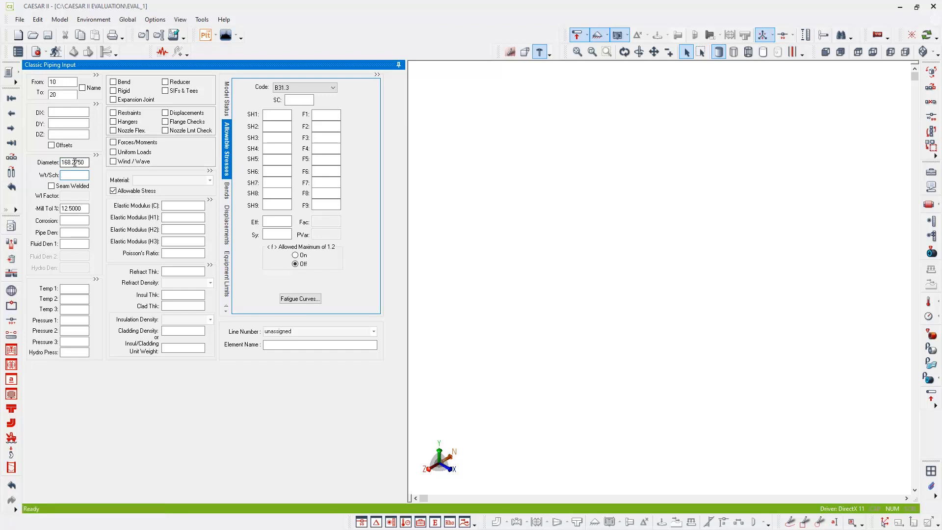
{"action": "type", "text": "S"}
{"action": "key", "text": "Tab"}
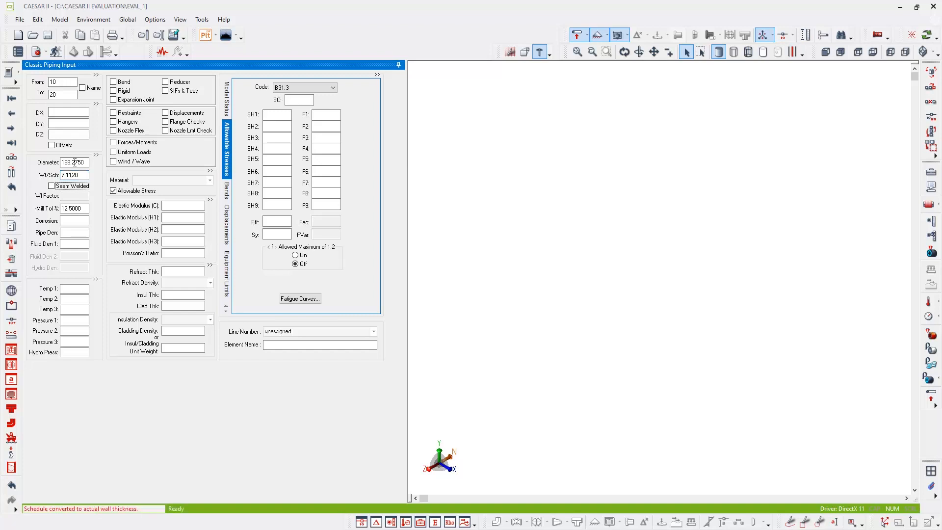
Search the materials for 1.0425 and assign 1.0425S-16-100 (number 408) to the pipe element.
{"action": "left_click", "coordinate": [169, 180]}
{"action": "left_click", "coordinate": [211, 181]}
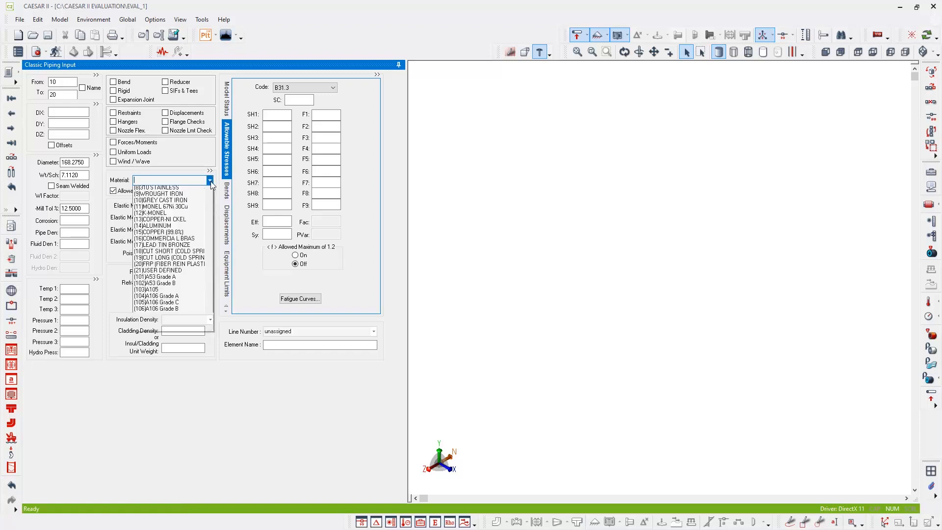
{"action": "left_click_drag", "start_coordinate": [209, 197], "coordinate": [209, 208]}
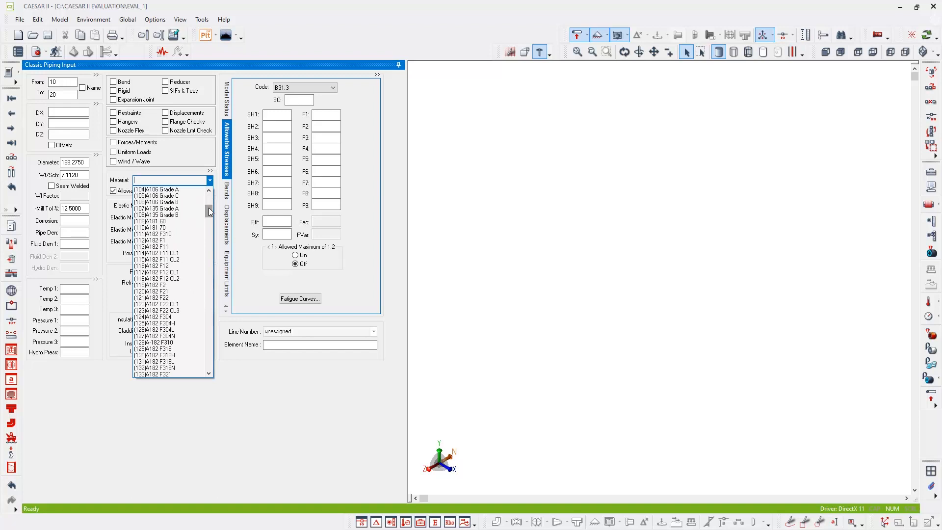
{"action": "type", "text": "1"}
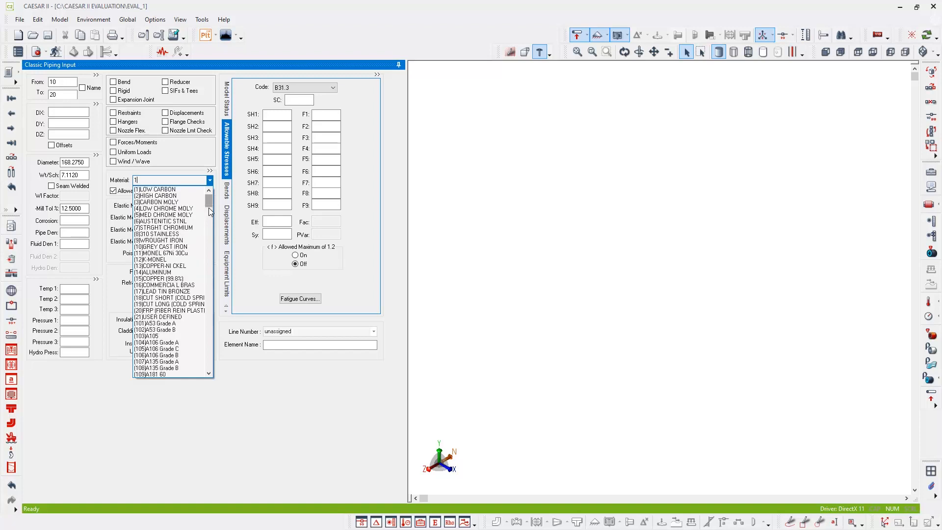
{"action": "type", "text": ".0425"}
{"action": "key", "text": "Return"}
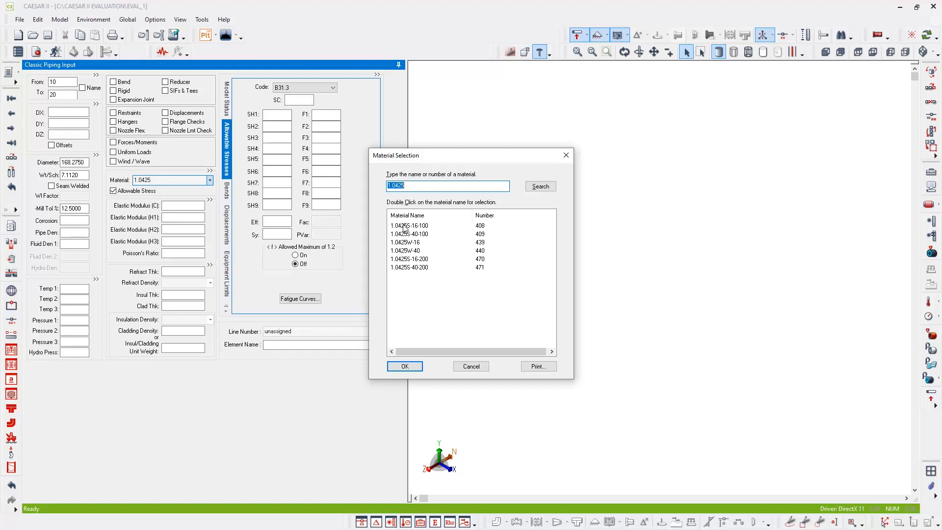
{"action": "left_click", "coordinate": [405, 226]}
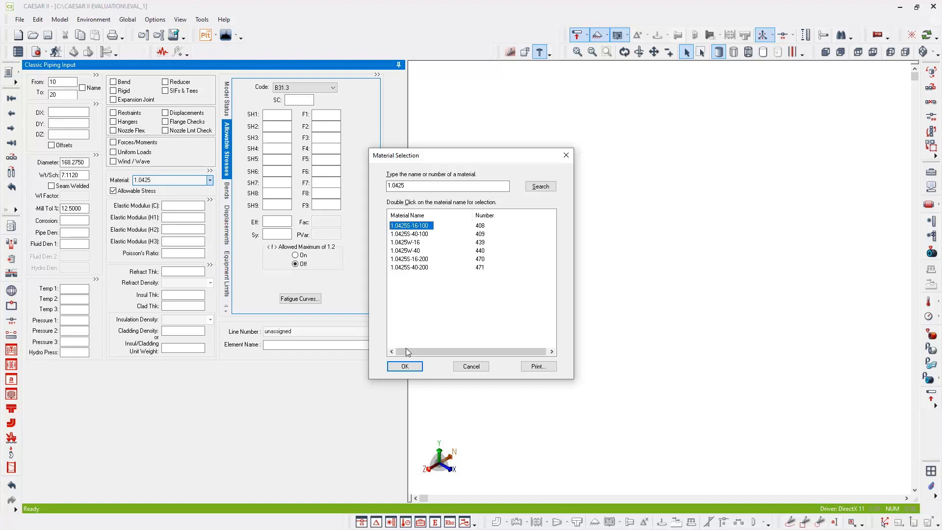
{"action": "left_click", "coordinate": [404, 367]}
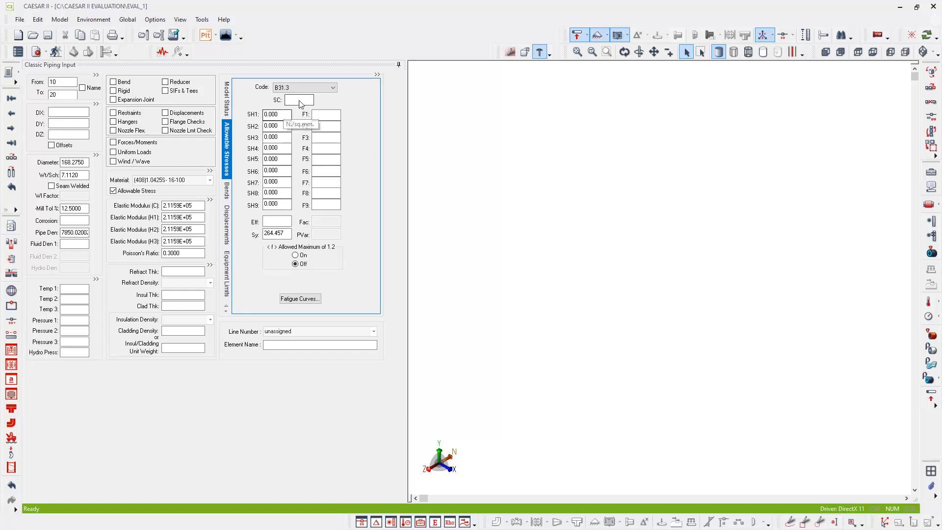
Set the piping code for the allowable stresses to EN 13480.
{"action": "left_click", "coordinate": [333, 87]}
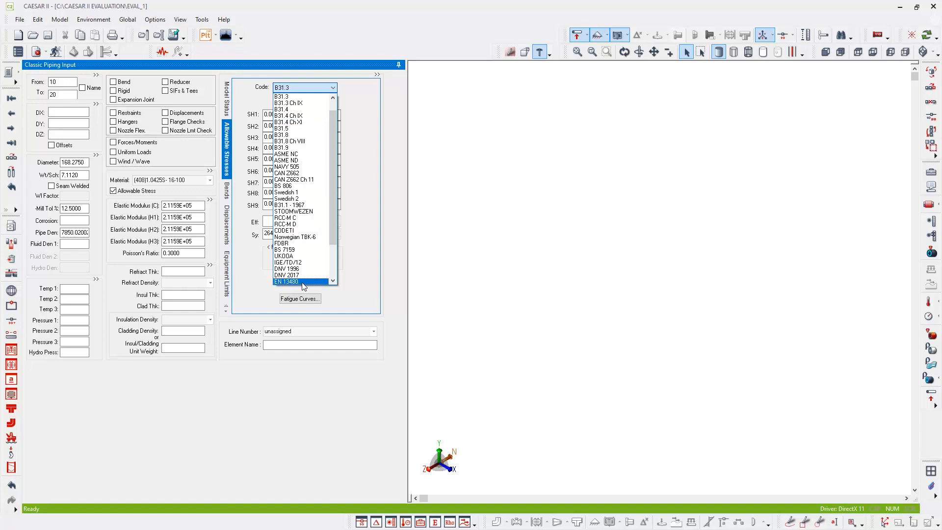
{"action": "scroll", "coordinate": [301, 281], "scroll_direction": "down", "scroll_amount": 2}
{"action": "left_click", "coordinate": [301, 243]}
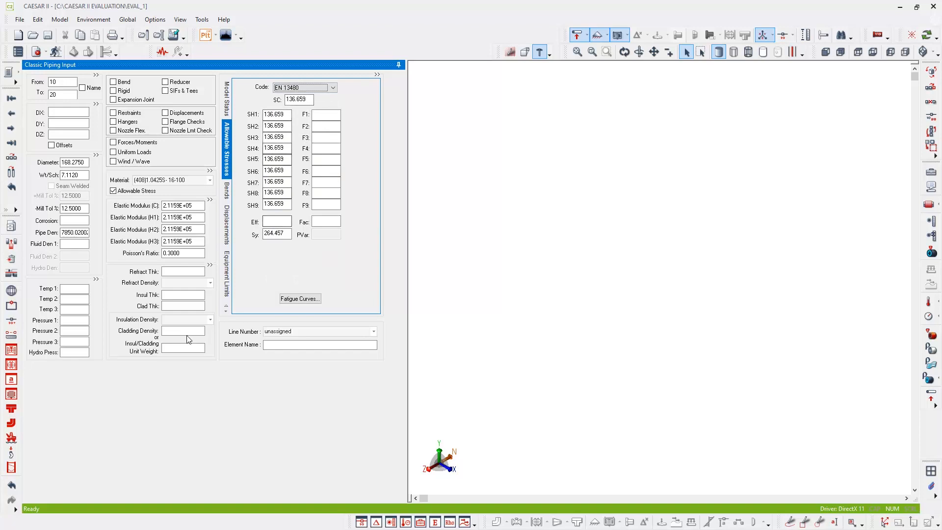
Set the first operating condition to temperature 220 °C and pressure 5 N/sq.mm.
{"action": "left_click", "coordinate": [66, 288]}
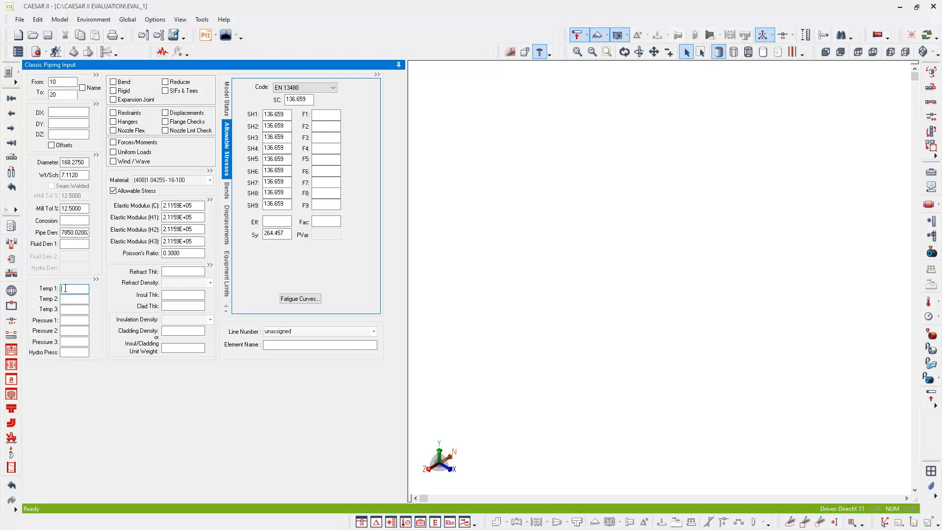
{"action": "type", "text": "220"}
{"action": "key", "text": "Tab"}
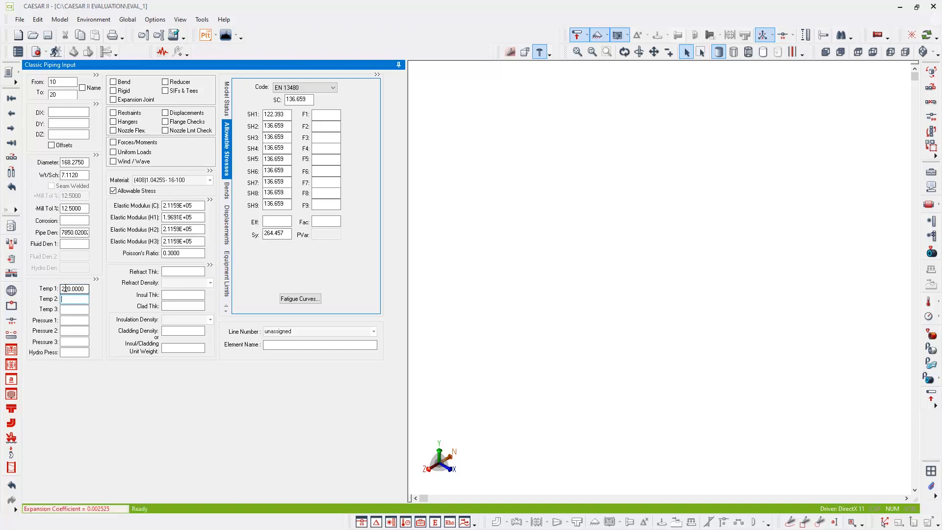
{"action": "left_click", "coordinate": [69, 319]}
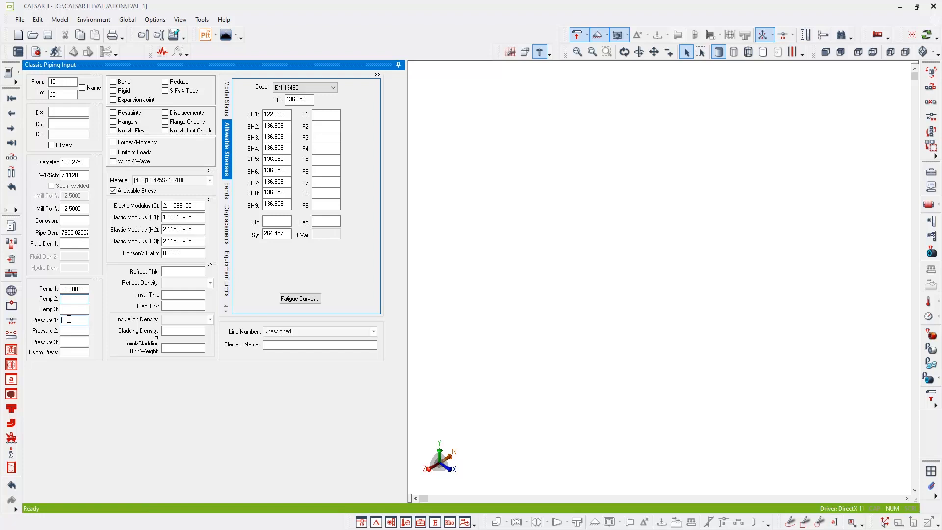
{"action": "key", "text": "Tab"}
Set the length of element 10-20 to 900 mm in the Z direction.
{"action": "left_click", "coordinate": [63, 134]}
{"action": "type", "text": "900"}
{"action": "key", "text": "Tab"}
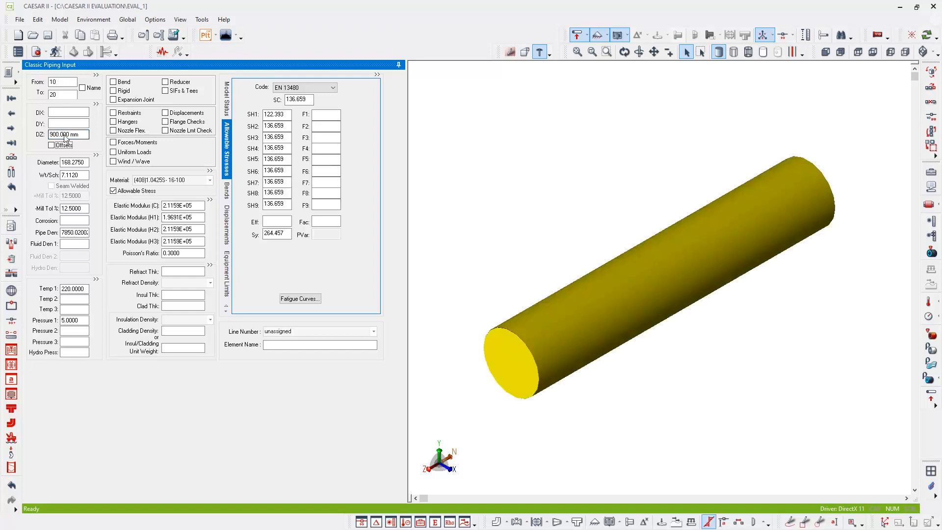
Add an anchor (ANC) restraint at node 10.
{"action": "left_click", "coordinate": [113, 113]}
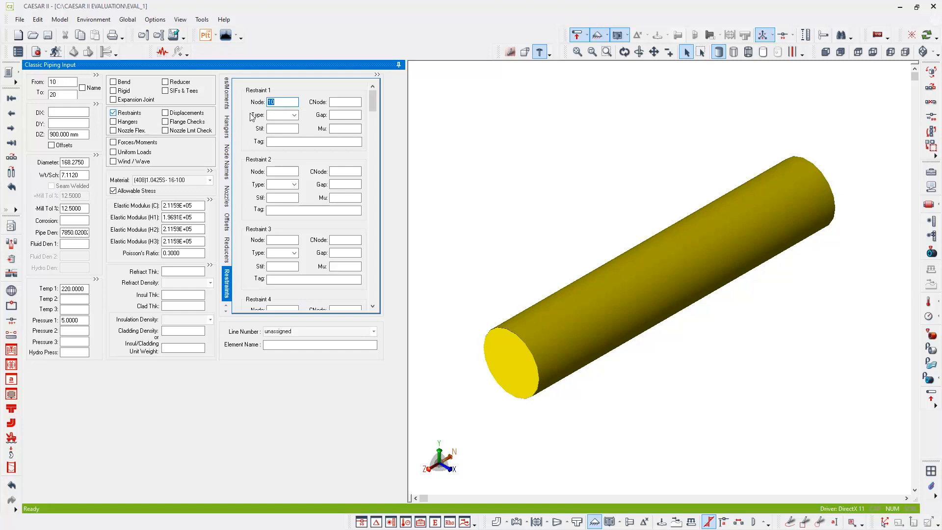
{"action": "left_click", "coordinate": [287, 102]}
{"action": "left_click", "coordinate": [295, 116]}
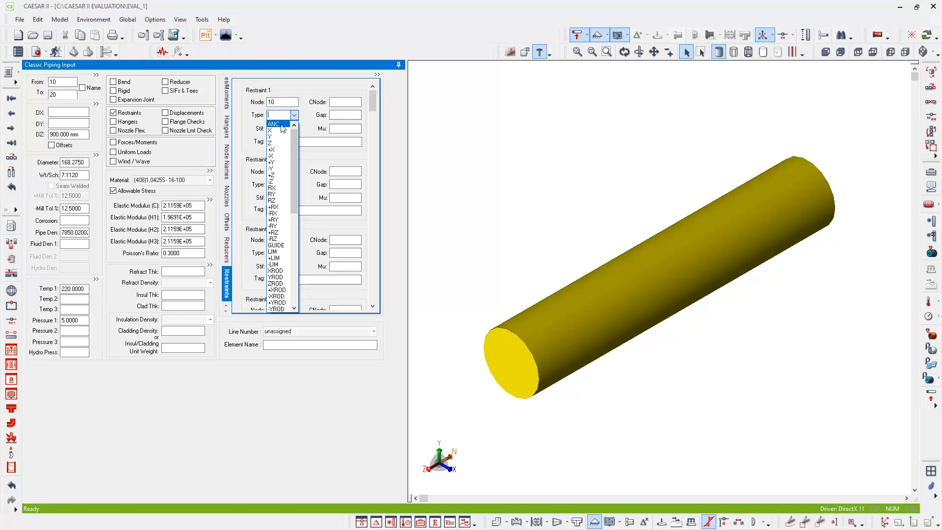
{"action": "left_click", "coordinate": [273, 125]}
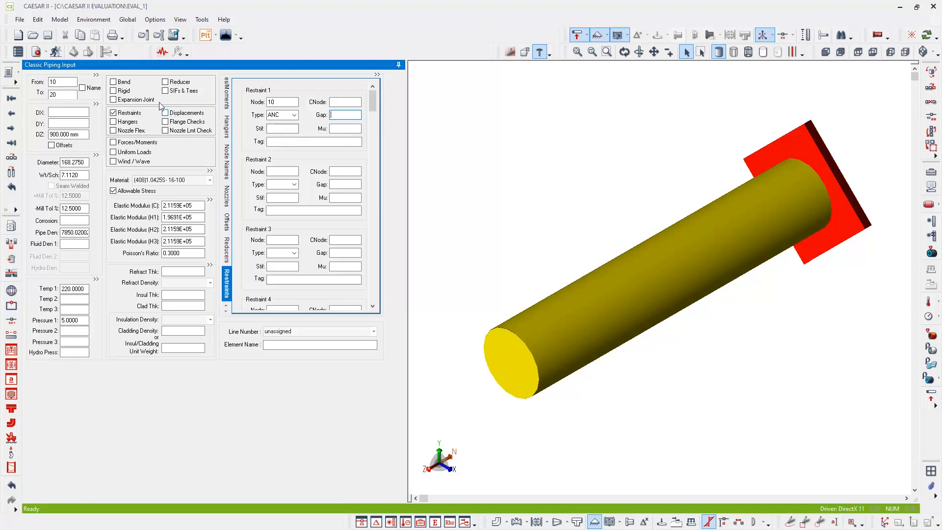
Add a long-radius bend at node 20 and continue with element 20-30, 1250 mm long in the X direction.
{"action": "left_click", "coordinate": [114, 82]}
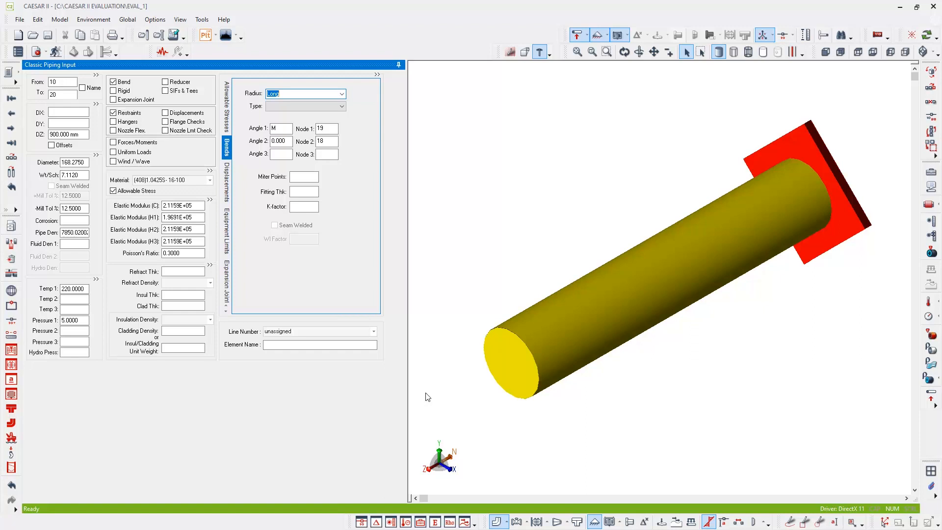
{"action": "left_click", "coordinate": [12, 158]}
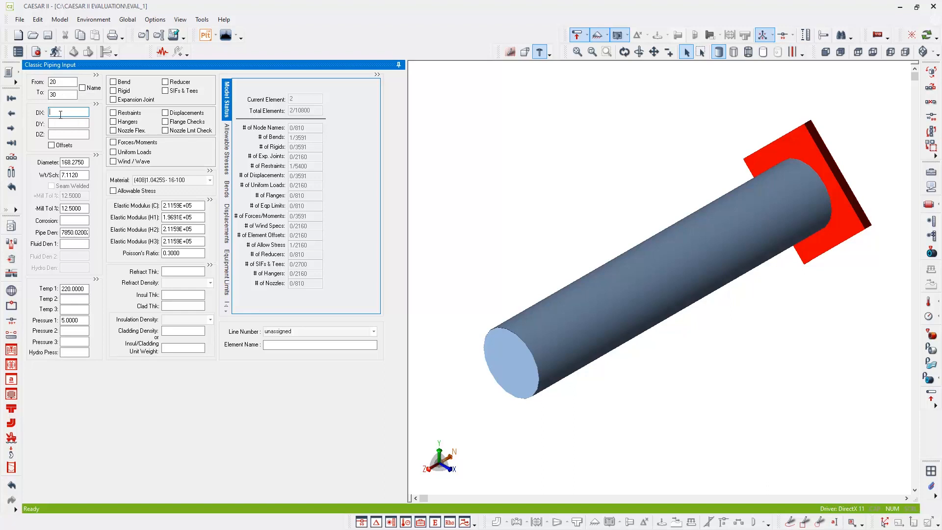
{"action": "type", "text": "1250"}
{"action": "key", "text": "Tab"}
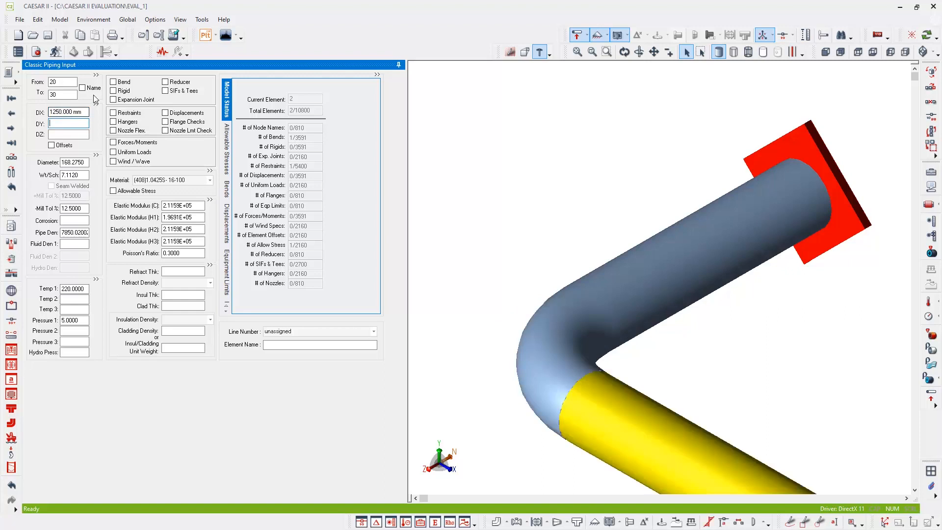
{"action": "middle_click", "coordinate": [581, 142]}
{"action": "middle_click", "coordinate": [581, 142]}
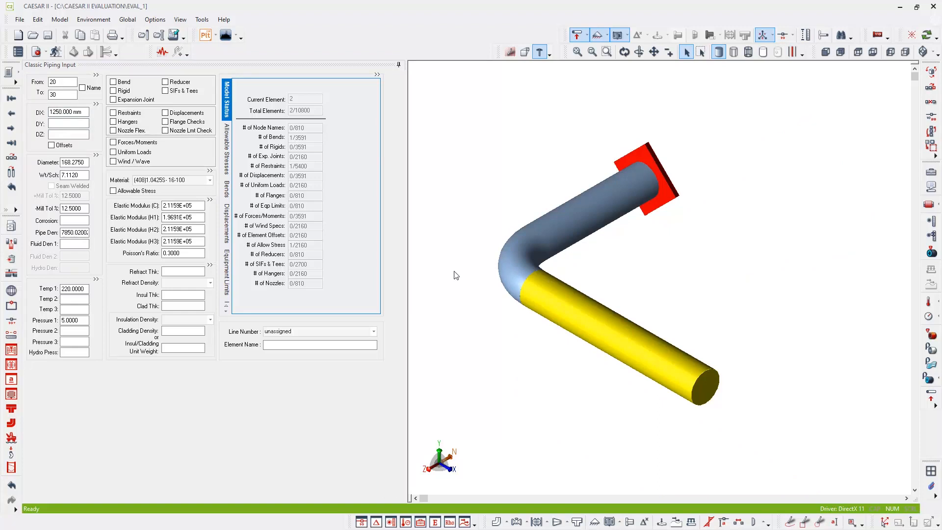
Show the node numbers in the model and add a Y restraint at node 30.
{"action": "left_click", "coordinate": [782, 38]}
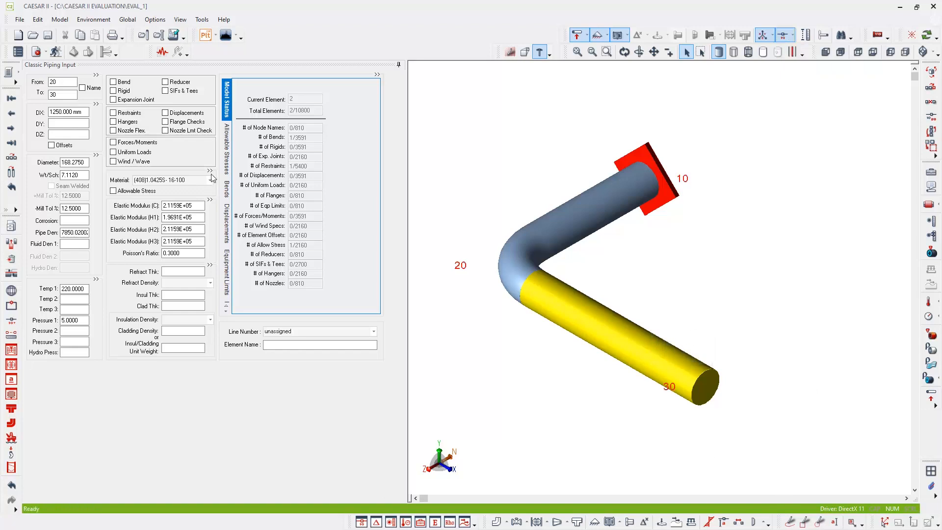
{"action": "left_click", "coordinate": [113, 113]}
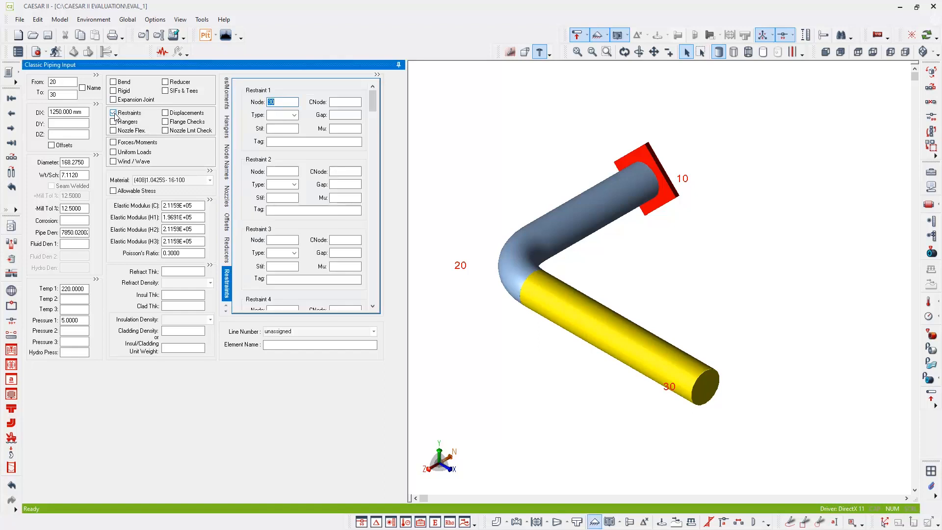
{"action": "left_click", "coordinate": [293, 116]}
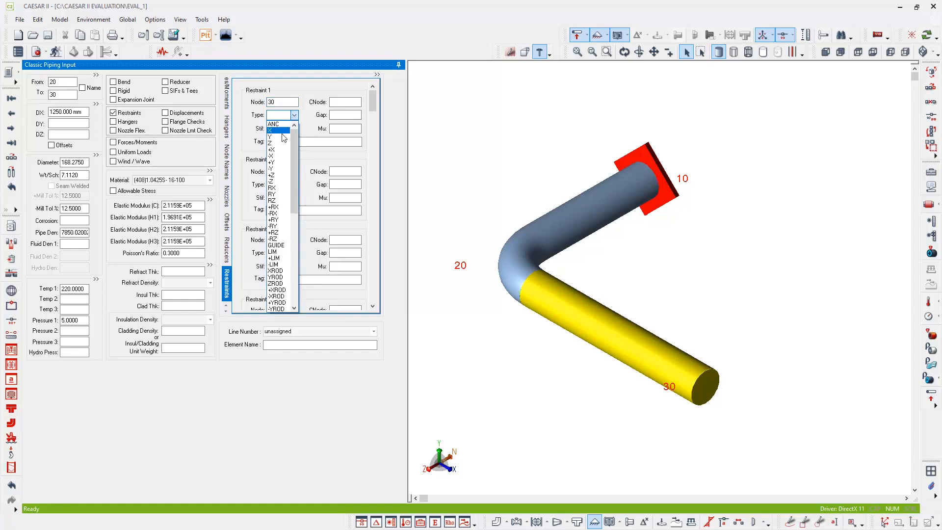
{"action": "left_click", "coordinate": [282, 137]}
{"action": "key", "text": "Tab"}
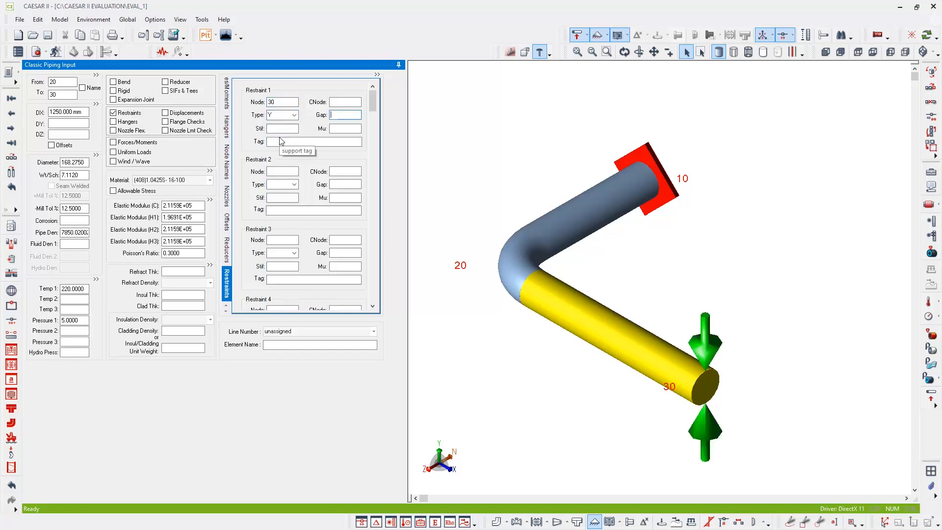
{"action": "middle_click_drag", "start_coordinate": [749, 343], "coordinate": [694, 276]}
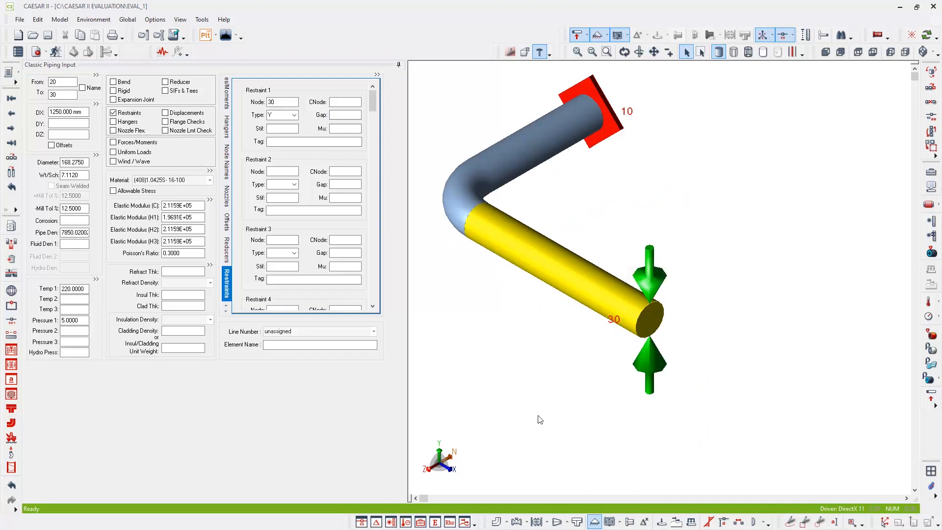
Add a second restraint of type Guide at node 30.
{"action": "left_click", "coordinate": [288, 171]}
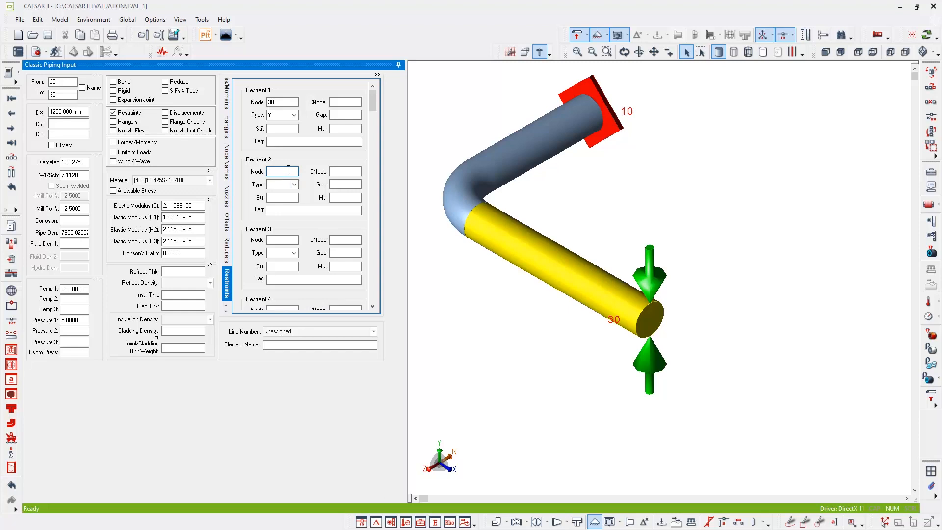
{"action": "type", "text": "30"}
{"action": "left_click", "coordinate": [294, 185]}
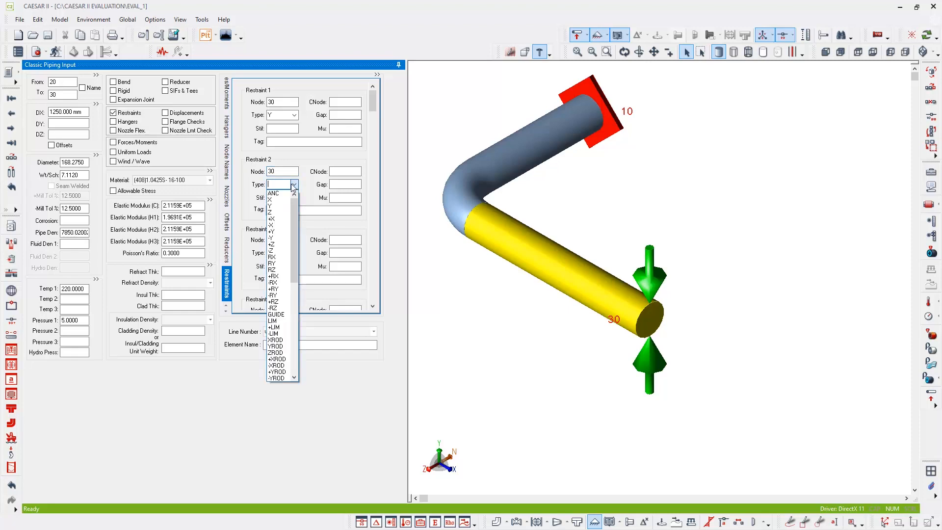
{"action": "left_click", "coordinate": [284, 315]}
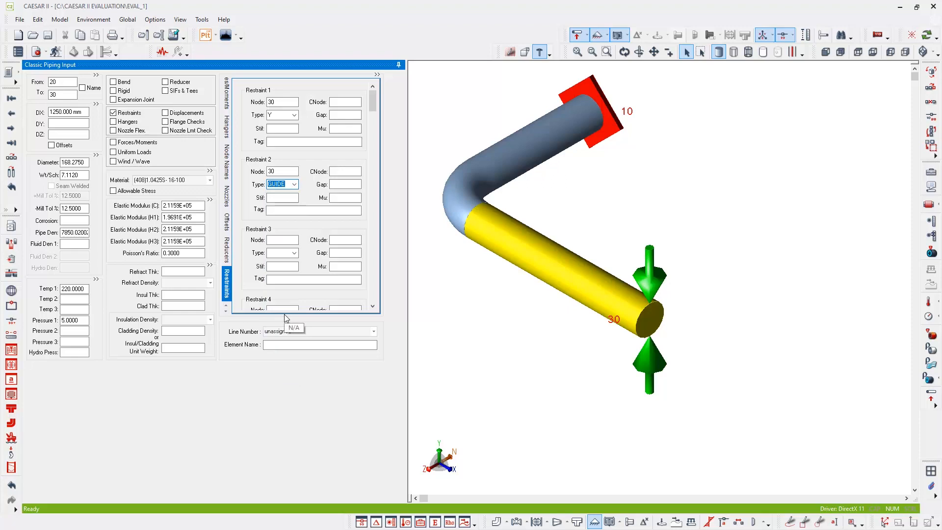
{"action": "key", "text": "Tab"}
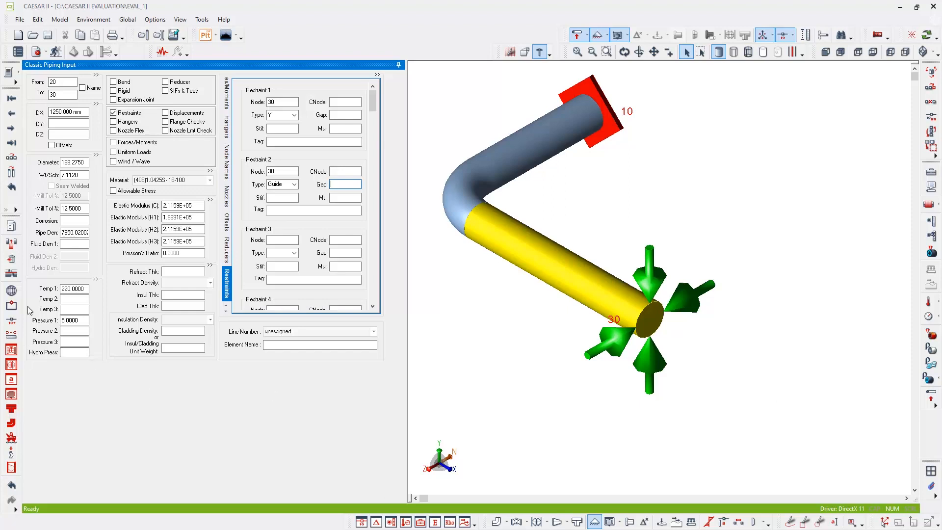
Continue the pipe with element 30-40, 4000 mm long in the X direction.
{"action": "left_click", "coordinate": [12, 157]}
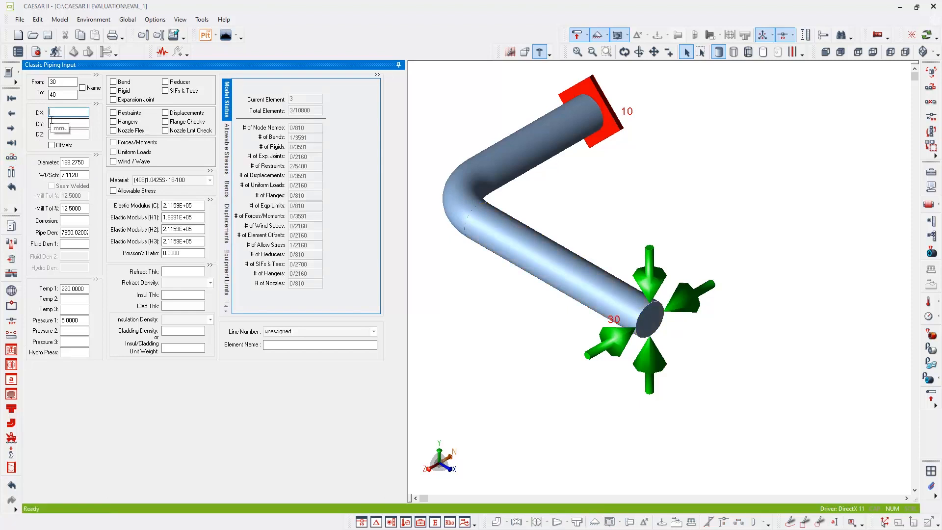
{"action": "type", "text": "4000"}
{"action": "key", "text": "Tab"}
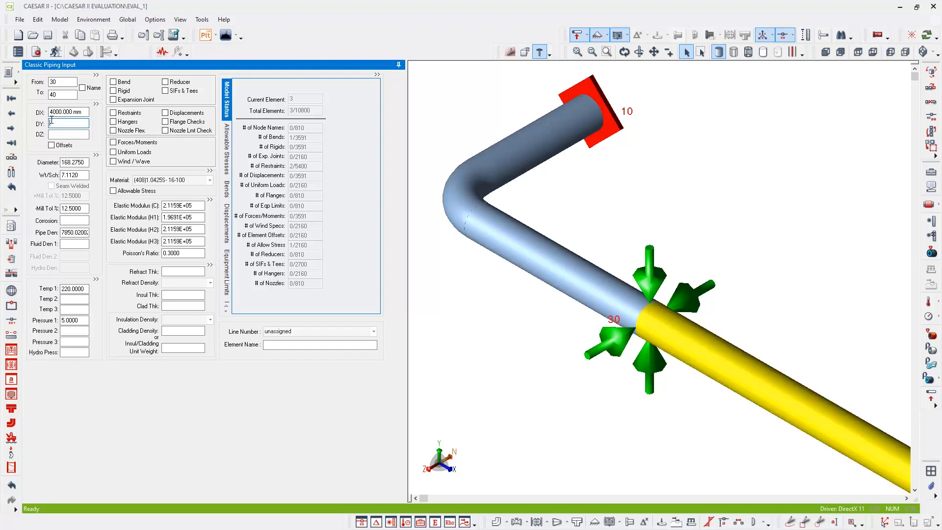
Add a Y restraint and a second restraint of type Guide at node 40.
{"action": "middle_click", "coordinate": [673, 110]}
{"action": "middle_click", "coordinate": [672, 109]}
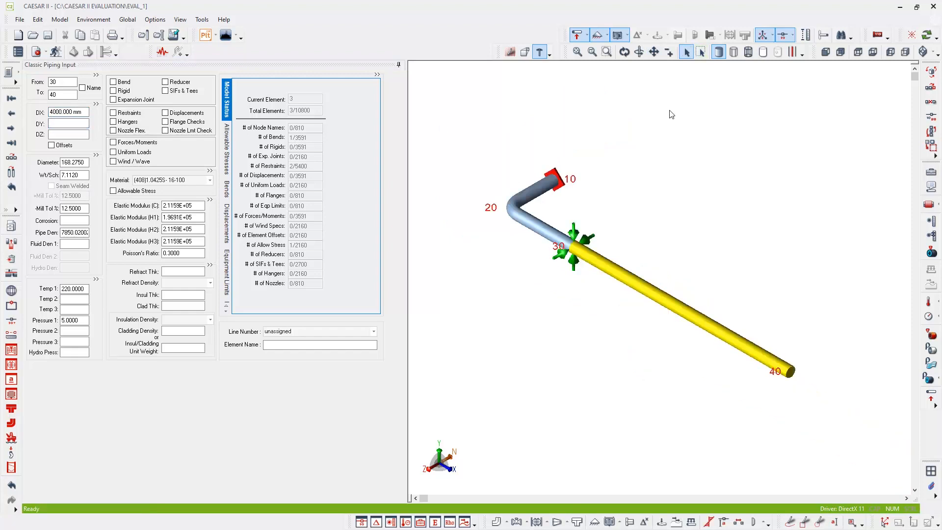
{"action": "left_click", "coordinate": [113, 113]}
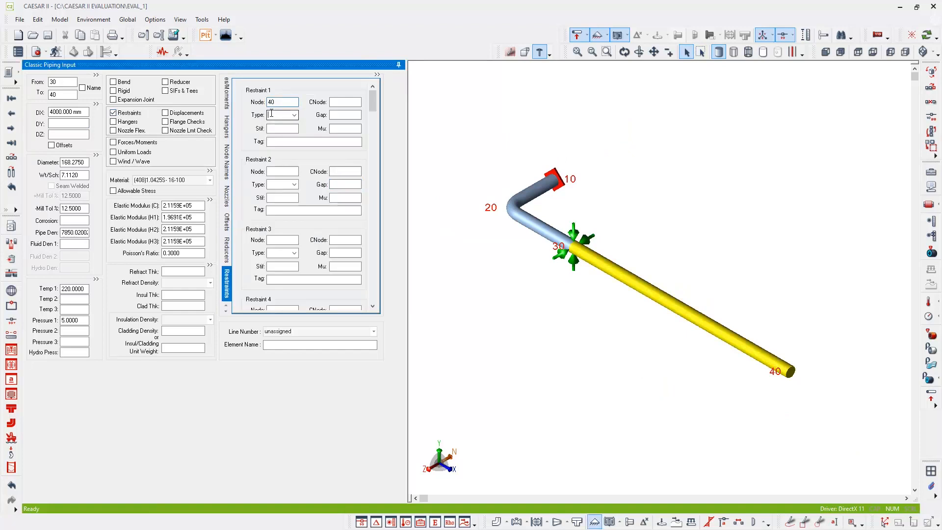
{"action": "type", "text": "Y"}
{"action": "key", "text": "Tab"}
{"action": "left_click", "coordinate": [282, 171]}
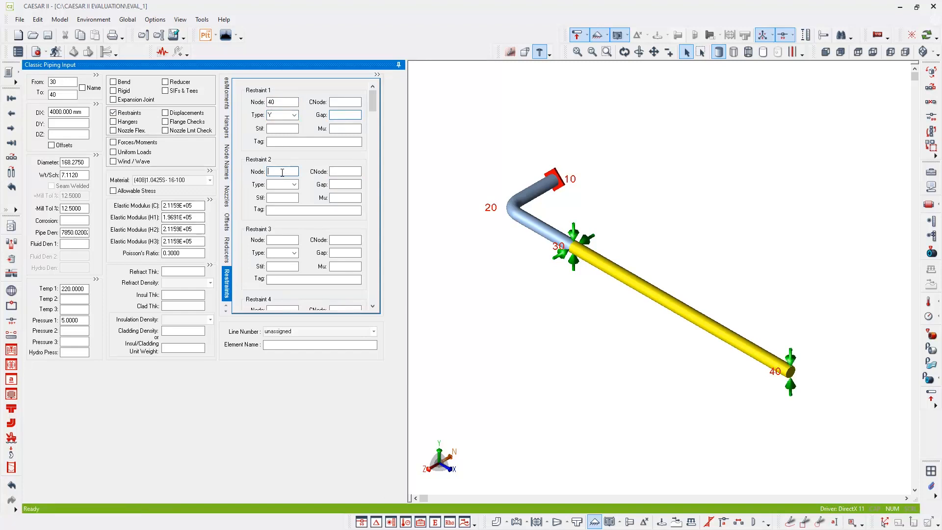
{"action": "key", "text": "Tab"}
{"action": "type", "text": "G"}
{"action": "key", "text": "Tab"}
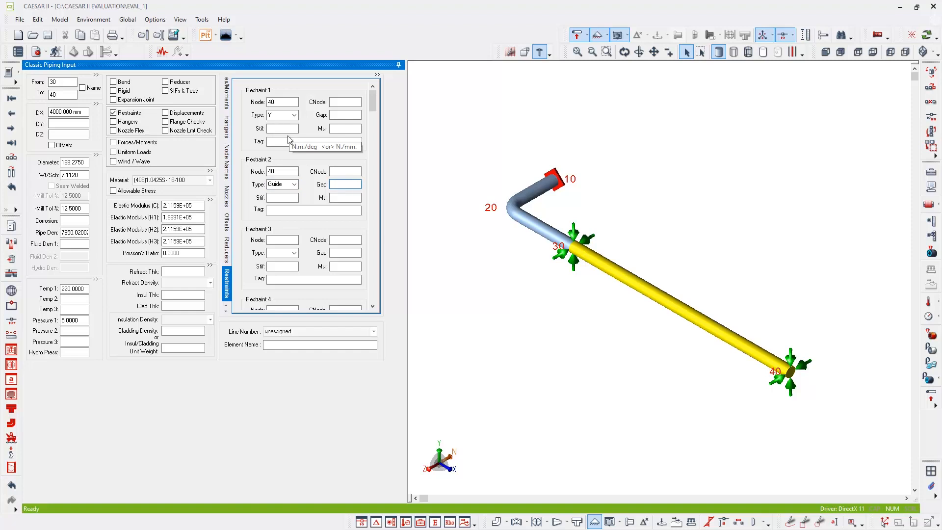
Duplicate element 30-40 with its restraints as element 40-50 and continue with element 50-60, 3000 mm long in the X direction.
{"action": "left_click", "coordinate": [12, 172]}
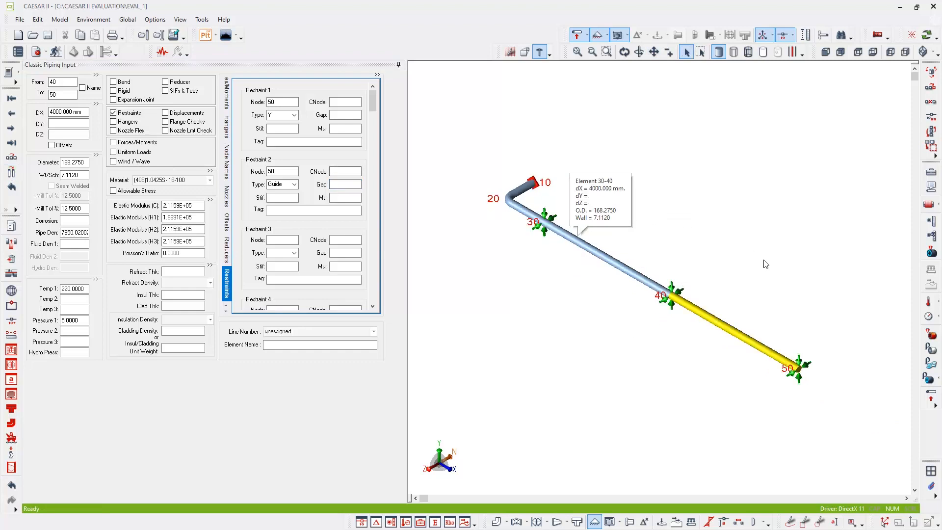
{"action": "scroll", "coordinate": [795, 404], "scroll_direction": "up", "scroll_amount": 2}
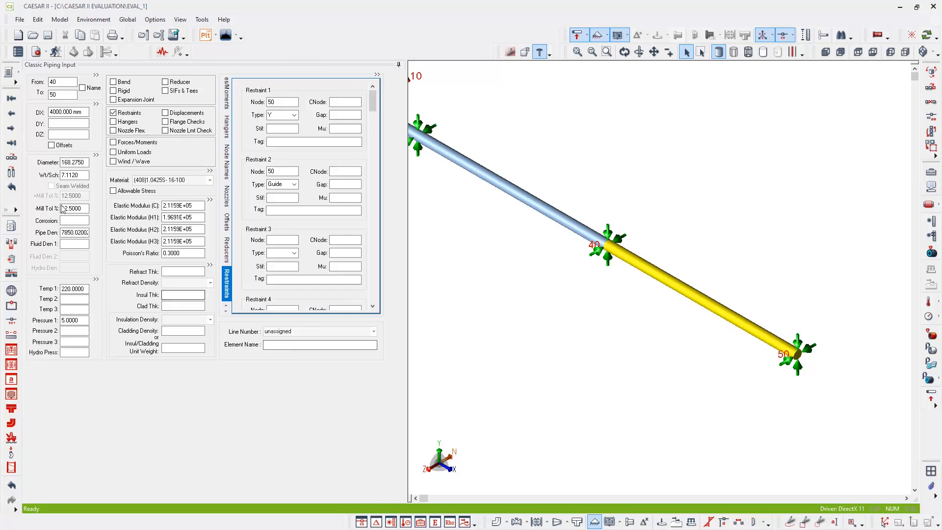
{"action": "left_click", "coordinate": [11, 160]}
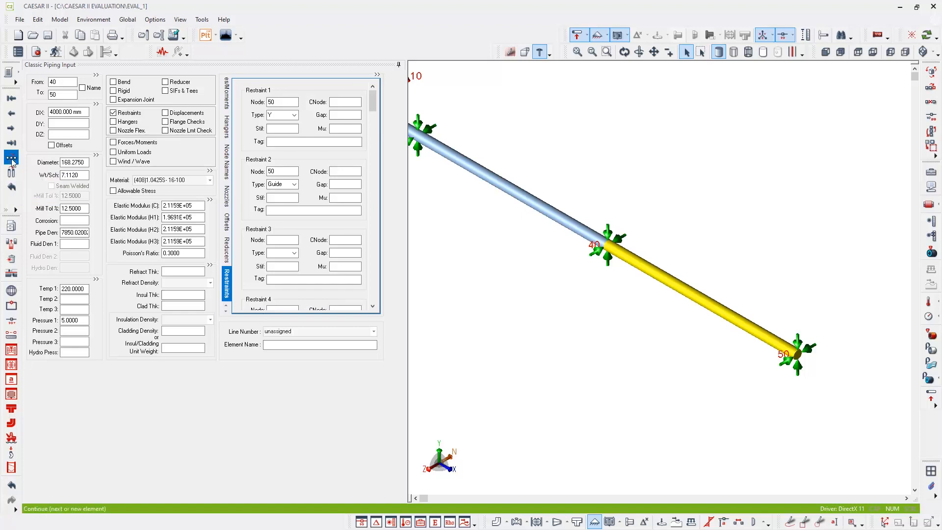
{"action": "type", "text": "3000"}
{"action": "key", "text": "Tab"}
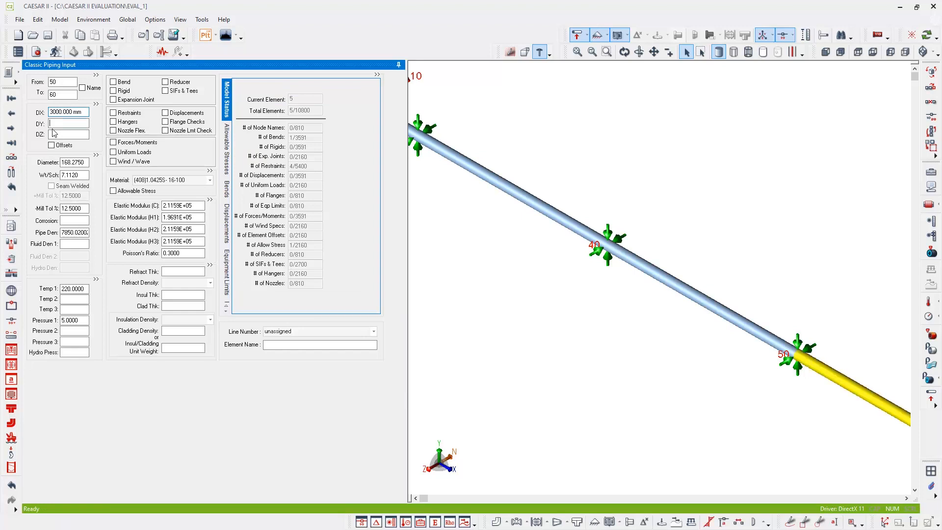
Add a long-radius bend at node 60 and continue with element 60-70, 1200 mm long in the Z direction.
{"action": "middle_click", "coordinate": [595, 127]}
{"action": "middle_click", "coordinate": [595, 128]}
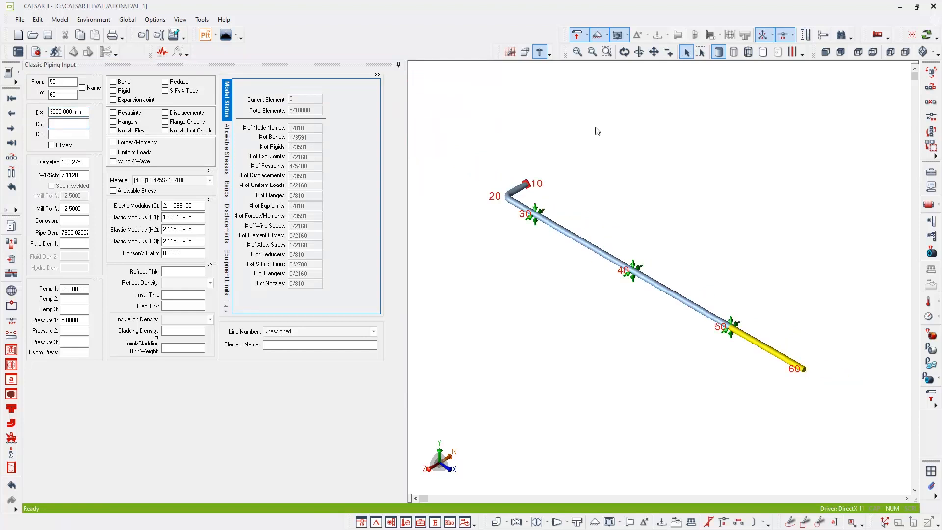
{"action": "left_click", "coordinate": [113, 82]}
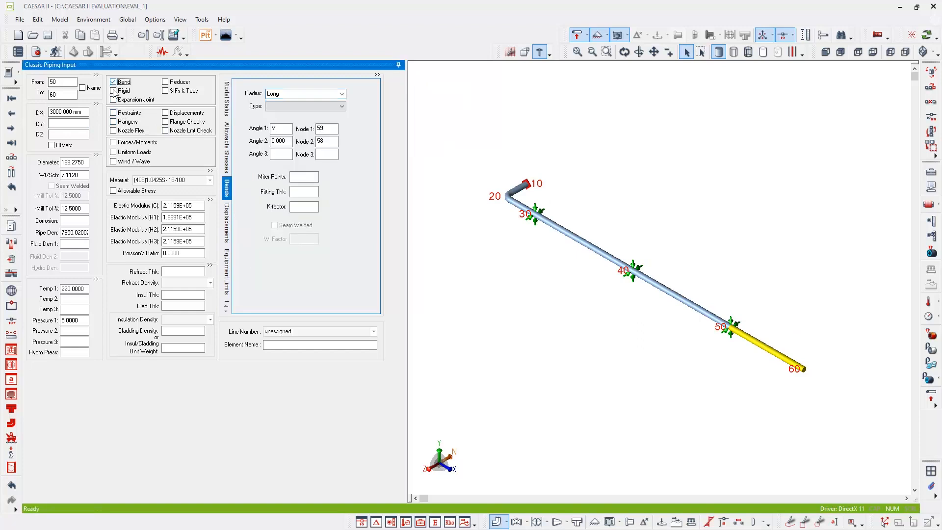
{"action": "left_click", "coordinate": [12, 157]}
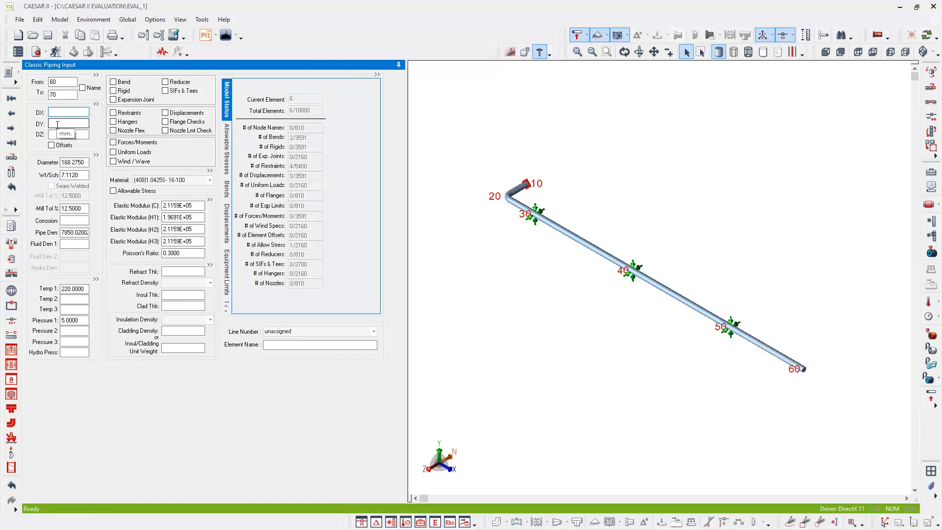
{"action": "left_click", "coordinate": [58, 133]}
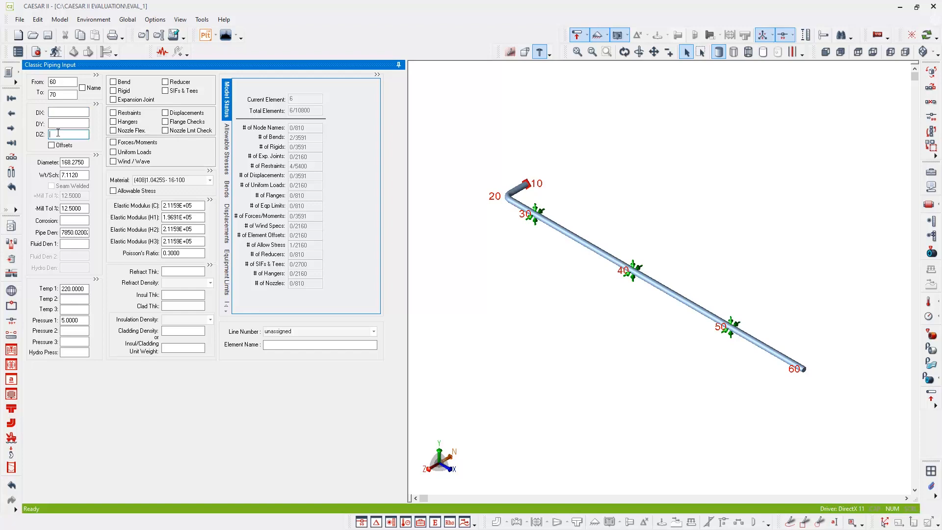
{"action": "type", "text": "1200"}
{"action": "key", "text": "Tab"}
Add a bend at node 70 and continue with element 70-80, -2500 mm in the Y direction.
{"action": "left_click", "coordinate": [113, 82]}
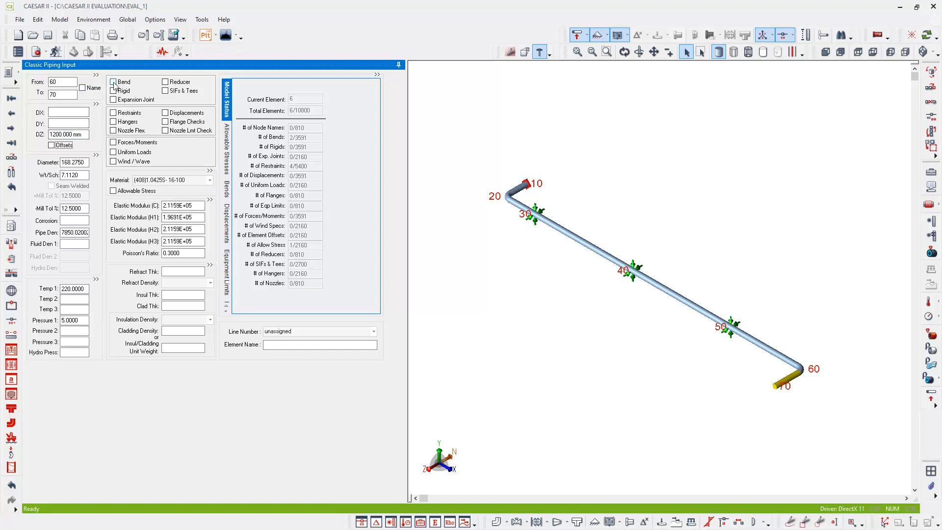
{"action": "left_click", "coordinate": [11, 157]}
{"action": "left_click", "coordinate": [60, 126]}
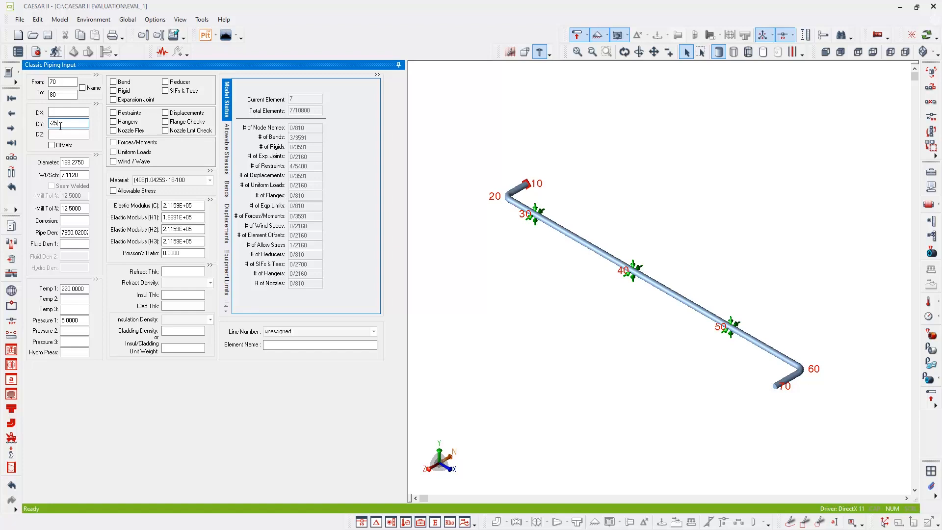
{"action": "key", "text": "Tab"}
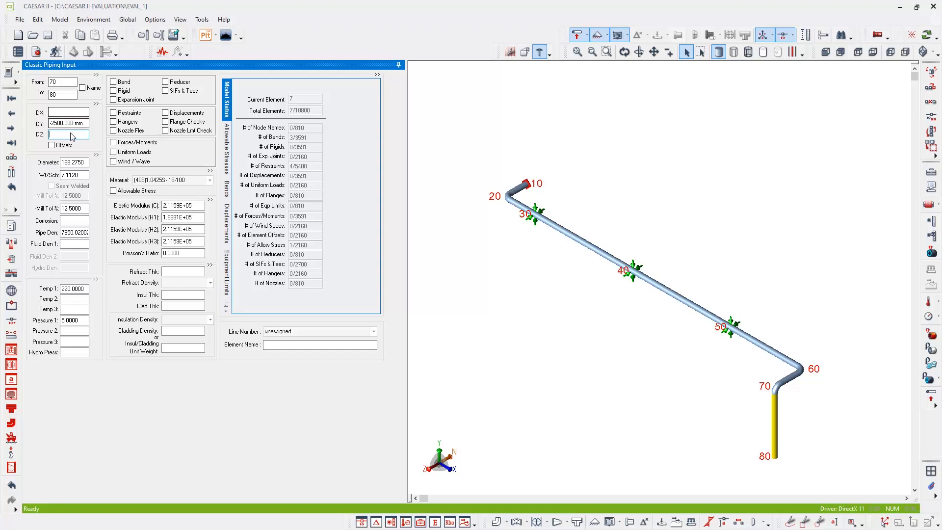
Create element 80-90, -140 mm in the Y direction, as a reducer with second diameter 4 and second thickness S.
{"action": "scroll", "coordinate": [734, 374], "scroll_direction": "up", "scroll_amount": 5}
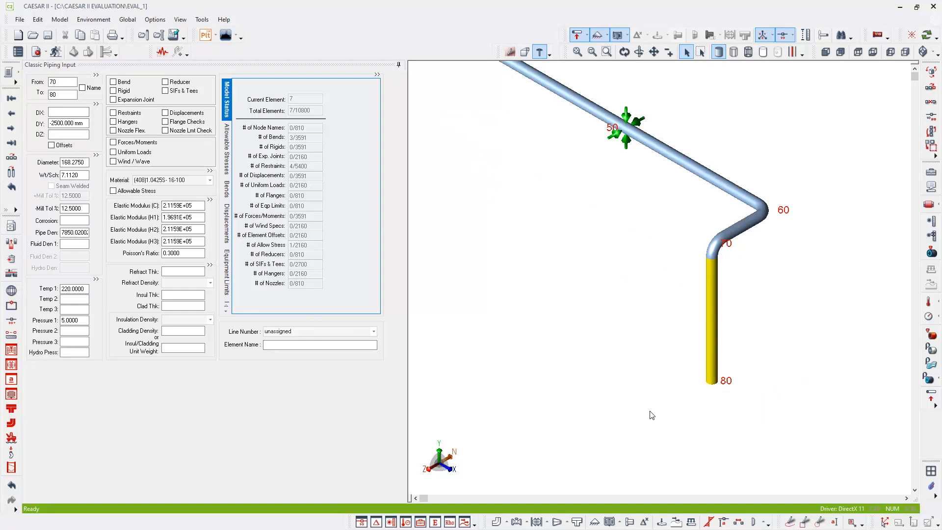
{"action": "left_click", "coordinate": [10, 157]}
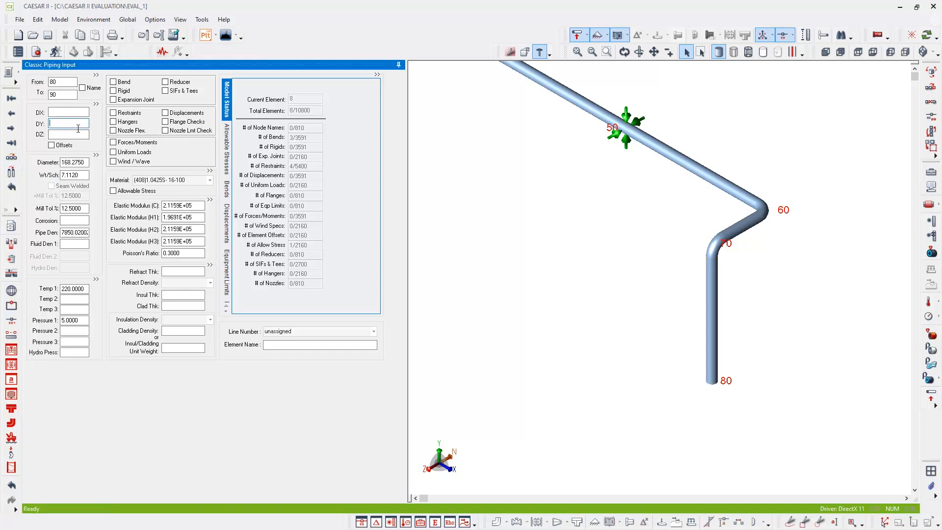
{"action": "type", "text": "-140"}
{"action": "key", "text": "Tab"}
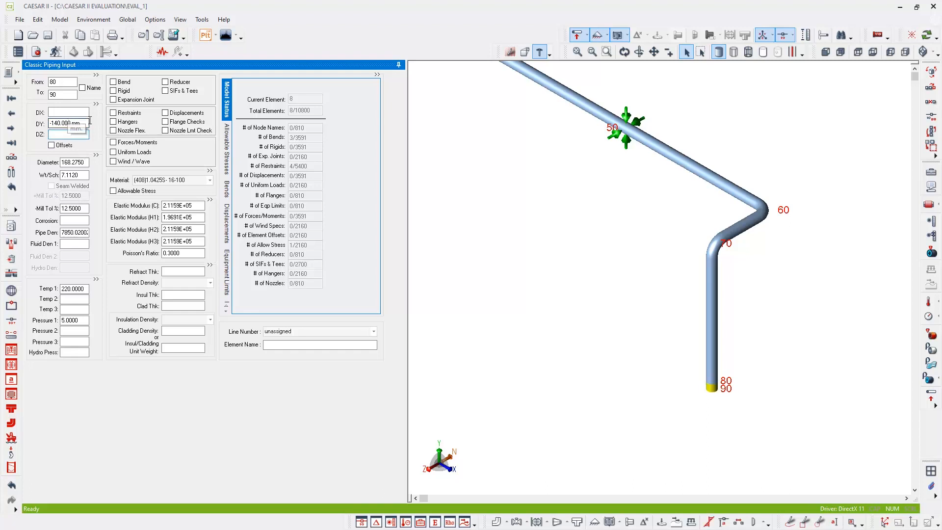
{"action": "left_click", "coordinate": [165, 82]}
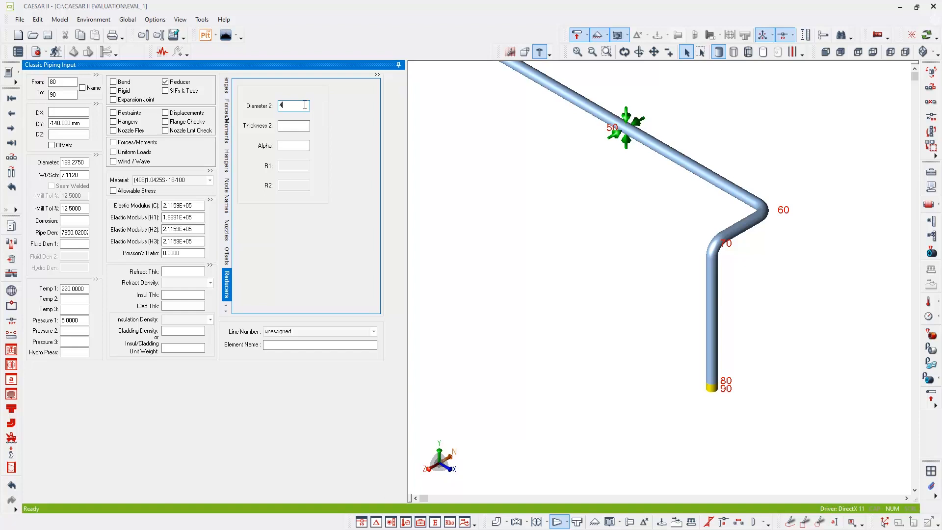
{"action": "key", "text": "Tab"}
{"action": "type", "text": "S"}
{"action": "key", "text": "Tab"}
Continue with element 90-100 as a FLANGE from the valve and flange database, with end type FLG and class 300.
{"action": "left_click", "coordinate": [11, 158]}
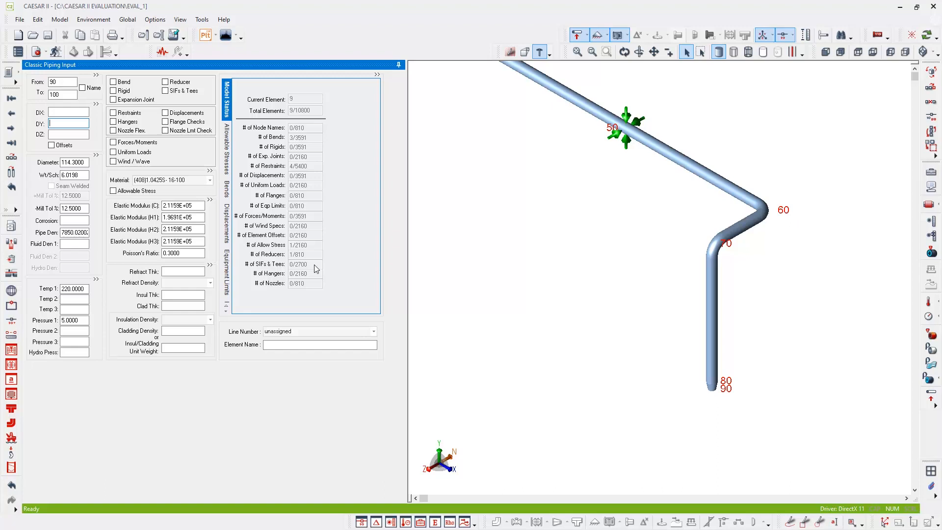
{"action": "left_click", "coordinate": [10, 350]}
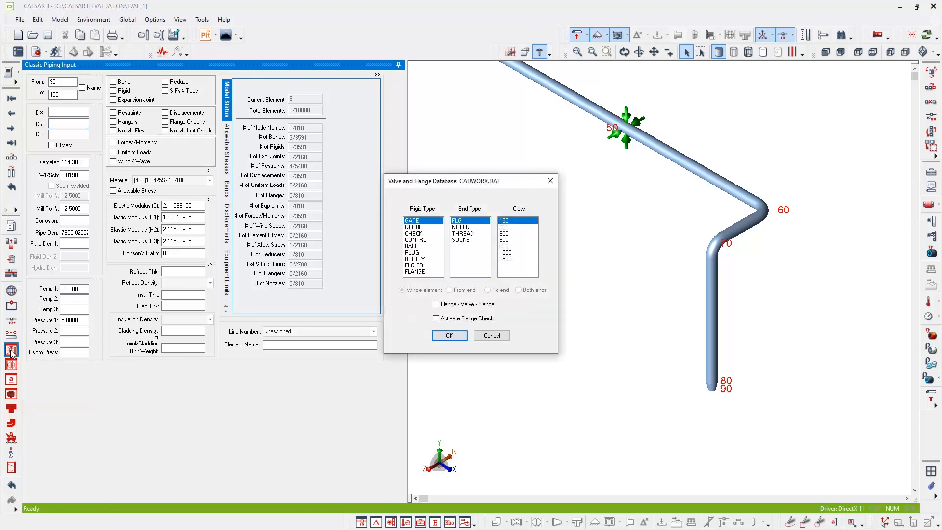
{"action": "left_click", "coordinate": [422, 272]}
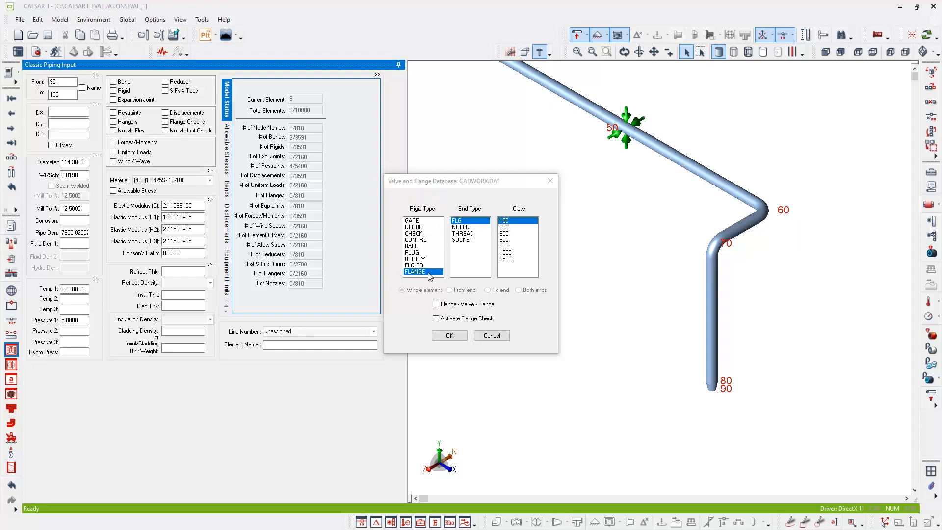
{"action": "left_click", "coordinate": [510, 227]}
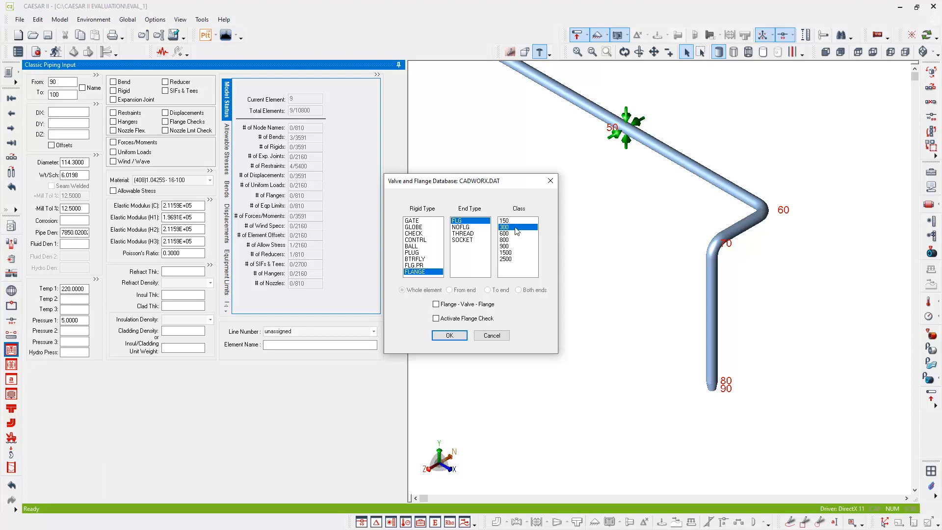
{"action": "left_click", "coordinate": [449, 335]}
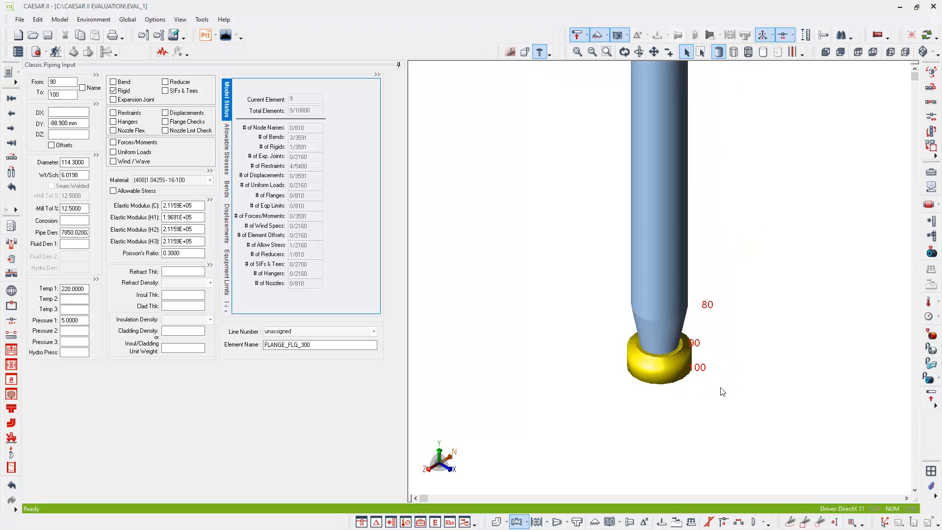
Add an anchor (ANC) restraint at node 100.
{"action": "left_click", "coordinate": [113, 113]}
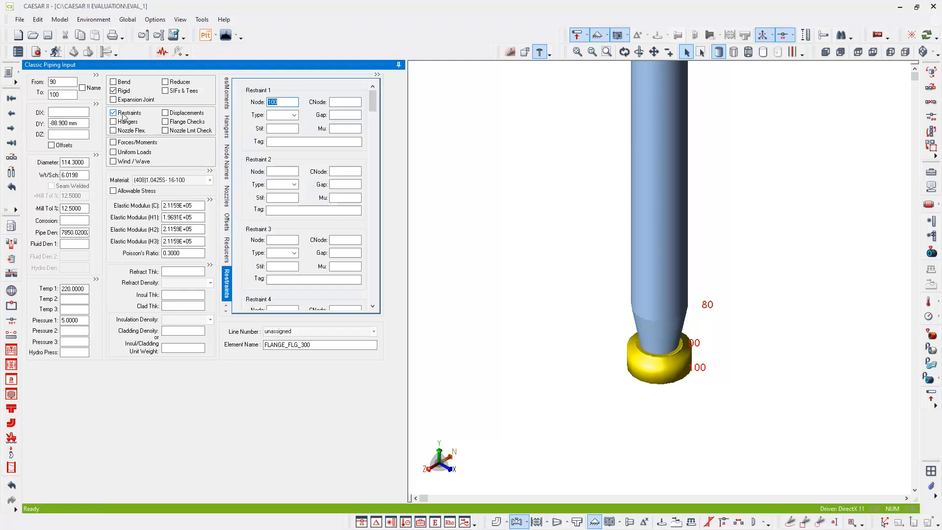
{"action": "left_click", "coordinate": [294, 115]}
{"action": "left_click", "coordinate": [280, 125]}
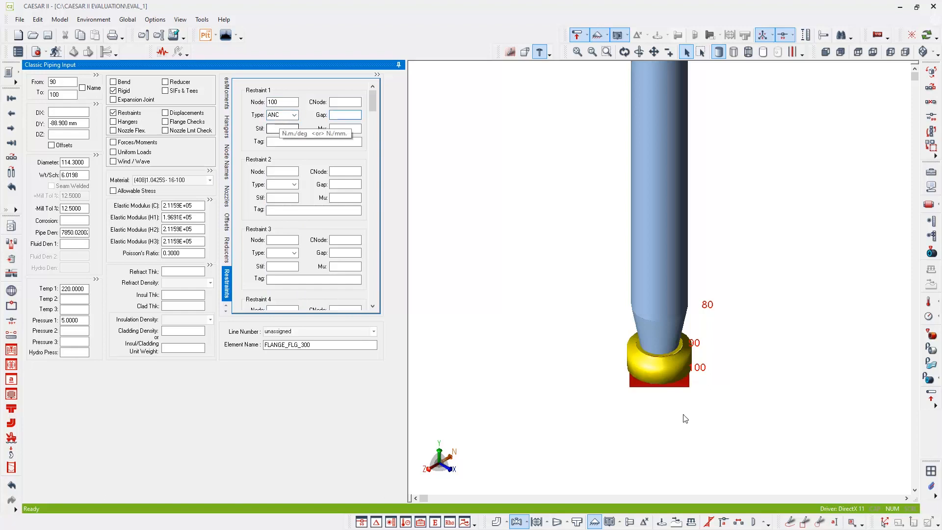
Check the whole model and examine the rigid weight, rigid type and DY length of flange element 90-100.
{"action": "middle_click", "coordinate": [753, 326]}
{"action": "middle_click", "coordinate": [754, 326]}
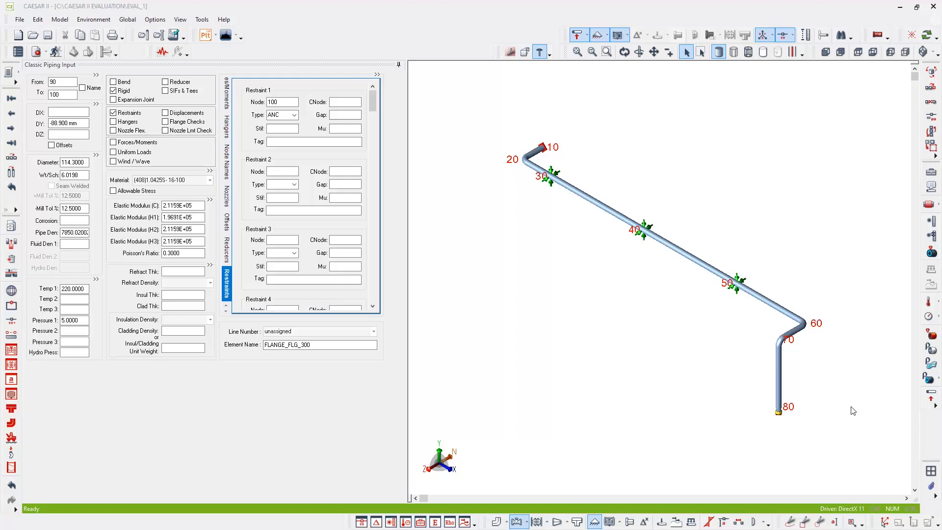
{"action": "scroll", "coordinate": [750, 395], "scroll_direction": "up", "scroll_amount": 5}
{"action": "scroll", "coordinate": [724, 413], "scroll_direction": "up", "scroll_amount": 2}
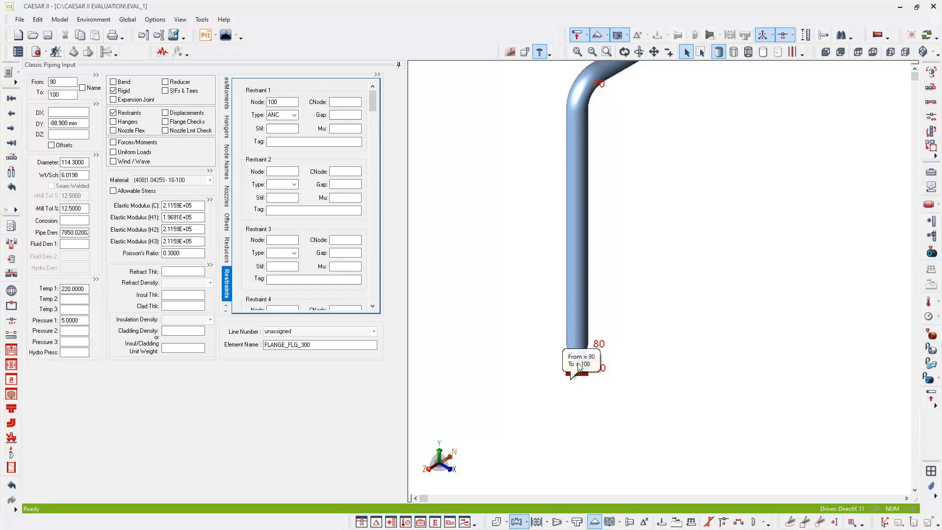
{"action": "double_click", "coordinate": [121, 92]}
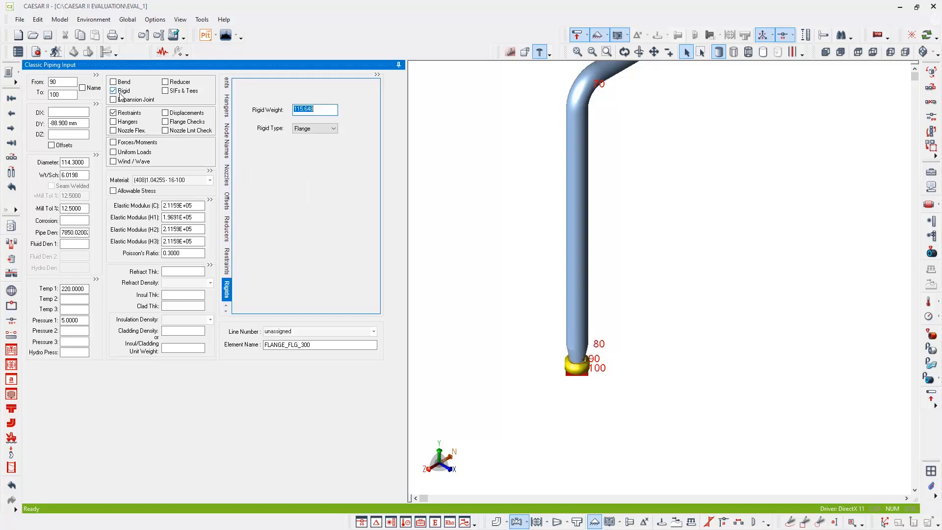
{"action": "left_click", "coordinate": [318, 111]}
{"action": "left_click_drag", "start_coordinate": [320, 111], "coordinate": [272, 110]}
{"action": "left_click_drag", "start_coordinate": [80, 125], "coordinate": [48, 124]}
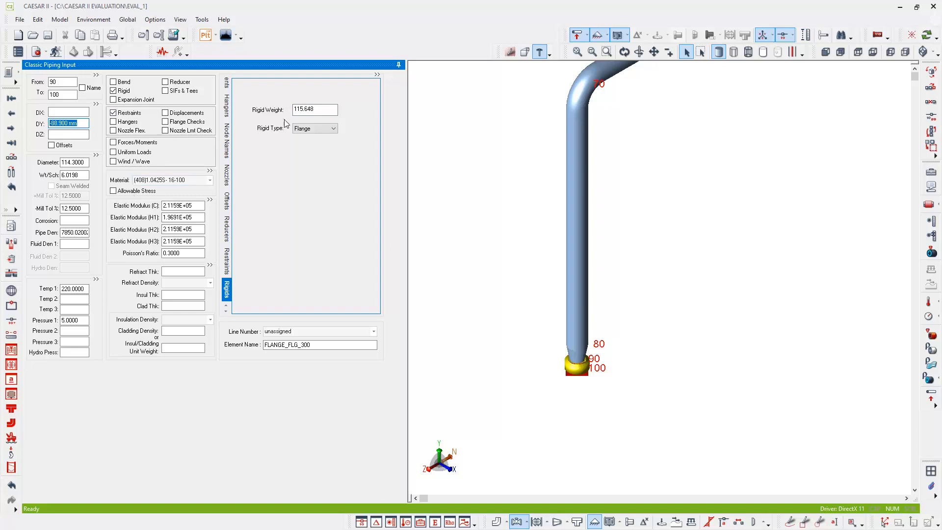
{"action": "left_click", "coordinate": [318, 110]}
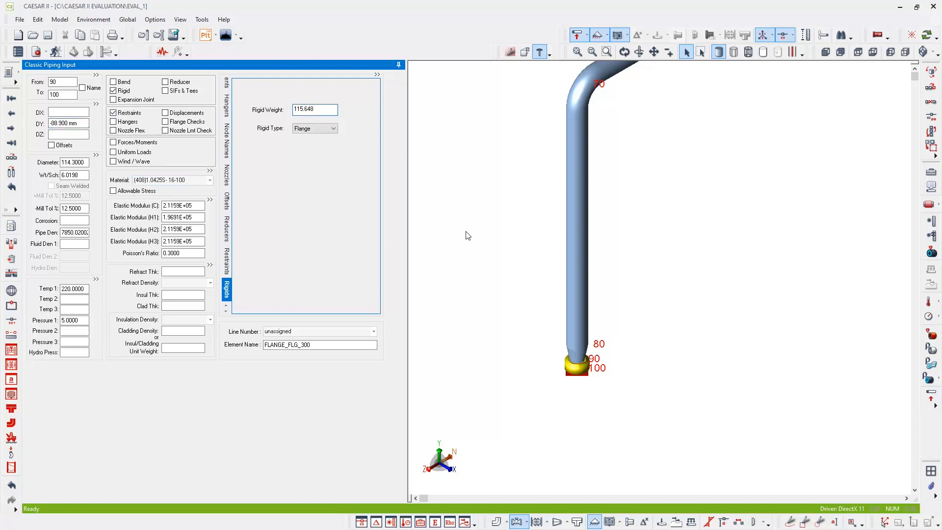
Insert a class 300 CHECK valve with FLG ends at the To end of element 70-80, using the flange-valve-flange arrangement.
{"action": "left_click", "coordinate": [577, 296]}
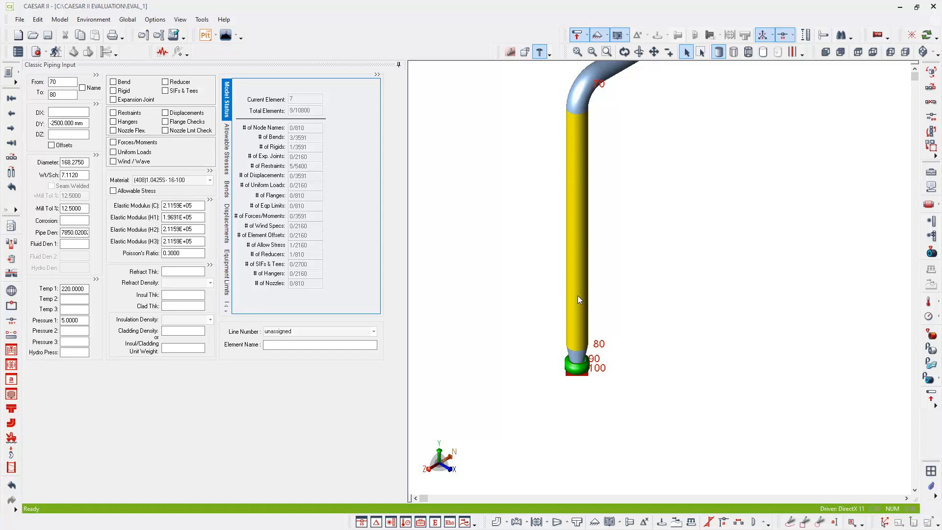
{"action": "mouse_move", "coordinate": [564, 157]}
{"action": "mouse_move", "coordinate": [580, 247]}
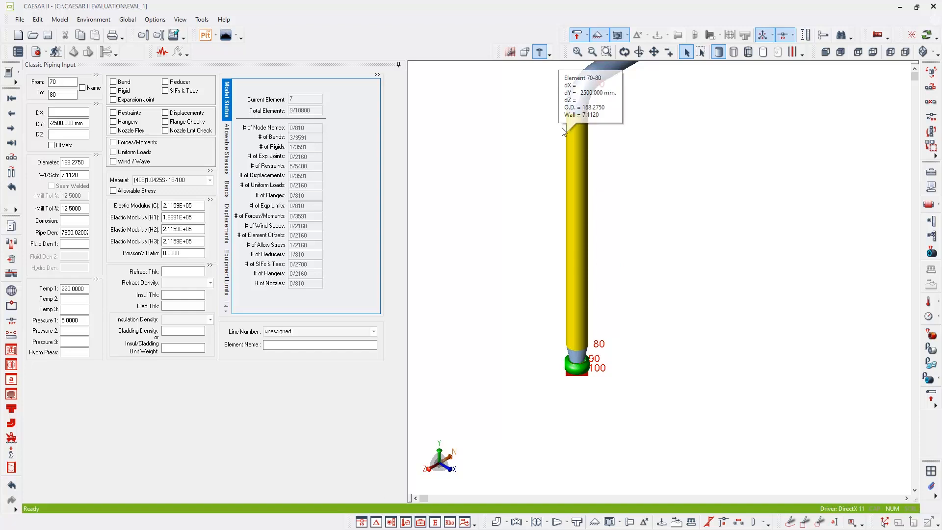
{"action": "right_click", "coordinate": [573, 317]}
{"action": "mouse_move", "coordinate": [585, 322]}
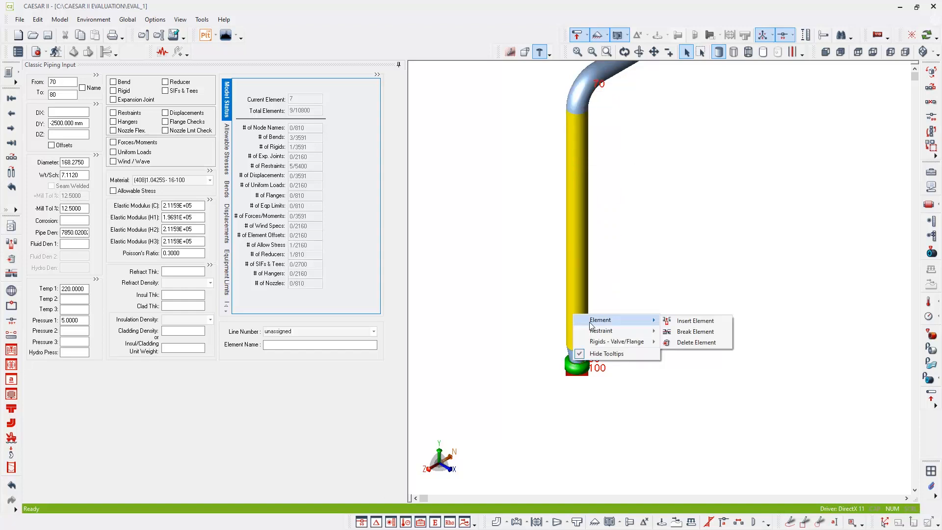
{"action": "mouse_move", "coordinate": [612, 345]}
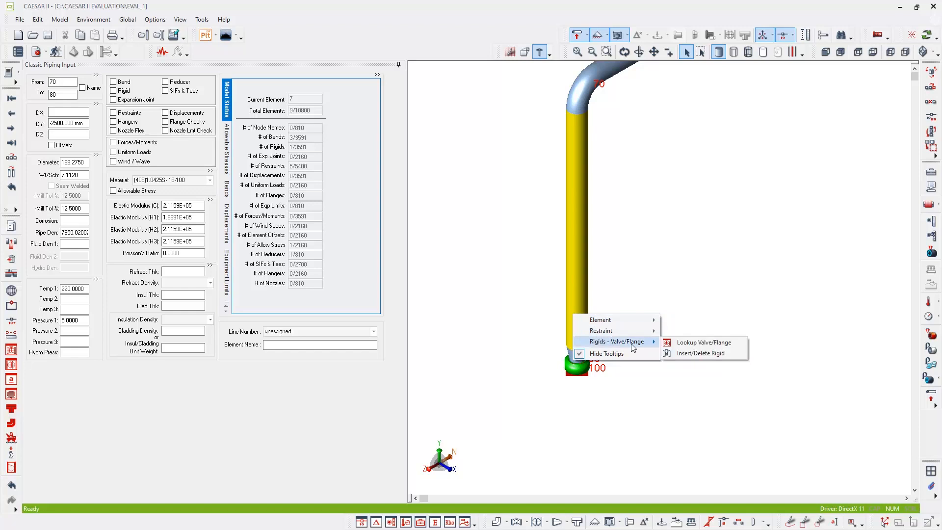
{"action": "left_click", "coordinate": [715, 346]}
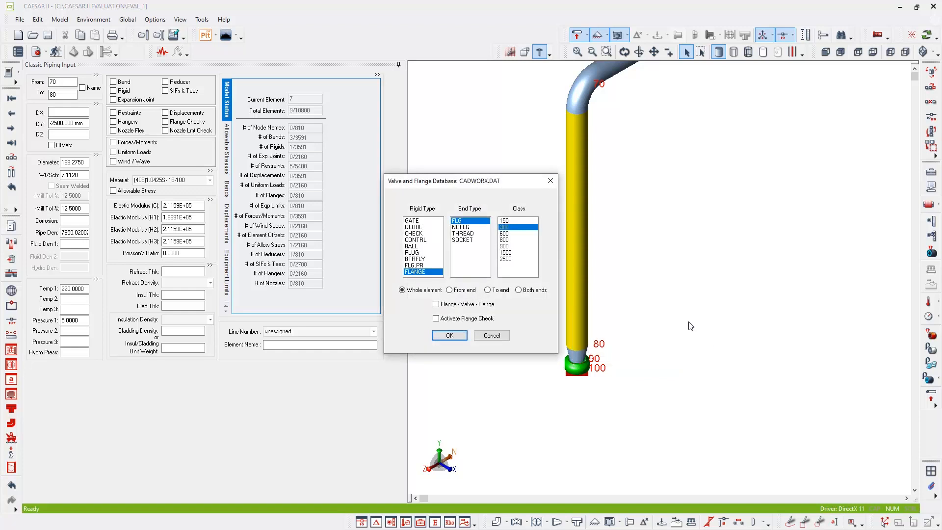
{"action": "left_click", "coordinate": [416, 234]}
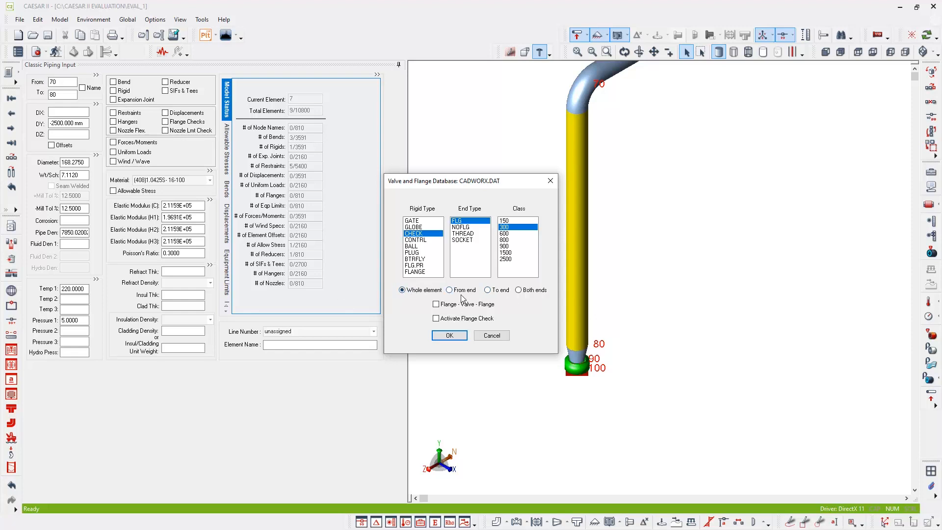
{"action": "left_click", "coordinate": [496, 293]}
{"action": "left_click", "coordinate": [450, 335]}
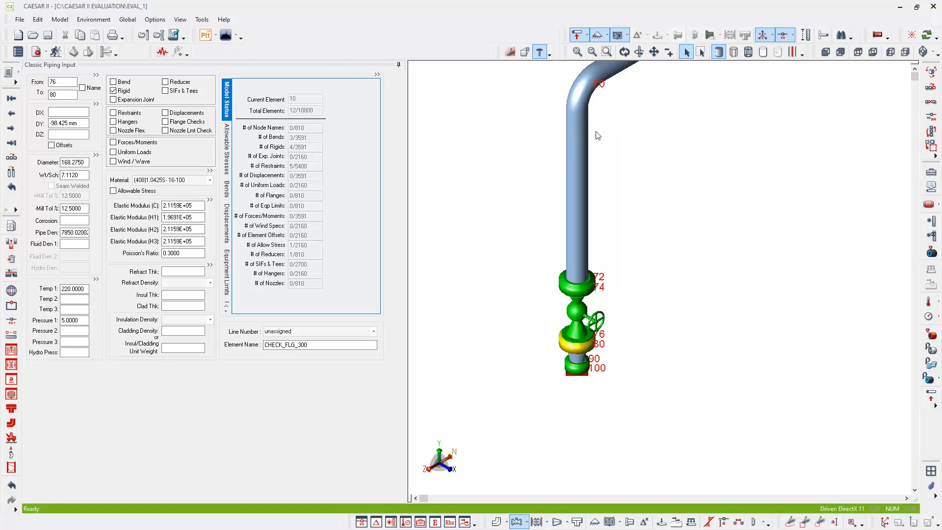
Examine the DY lengths of the flange and valve elements 72-74, 74-76 and 76-80.
{"action": "left_click", "coordinate": [572, 148]}
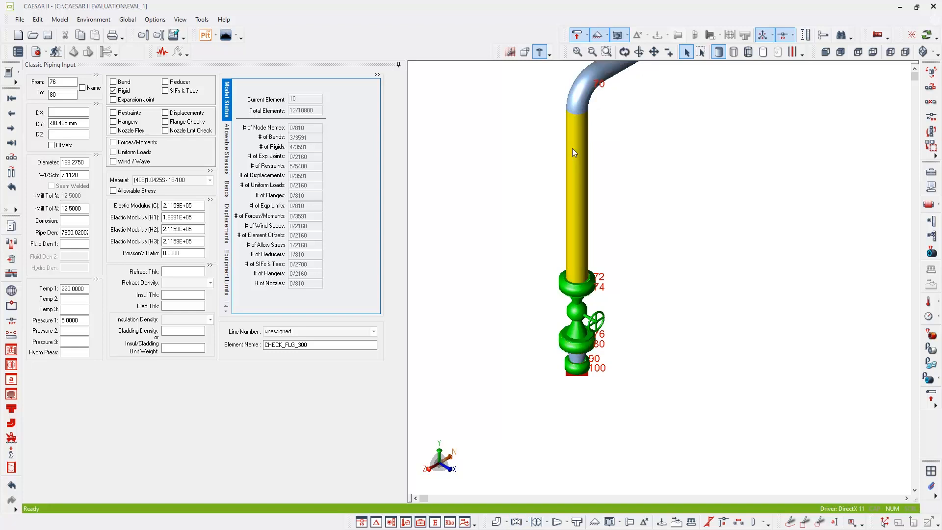
{"action": "left_click", "coordinate": [72, 123]}
{"action": "key", "text": "Page_Down"}
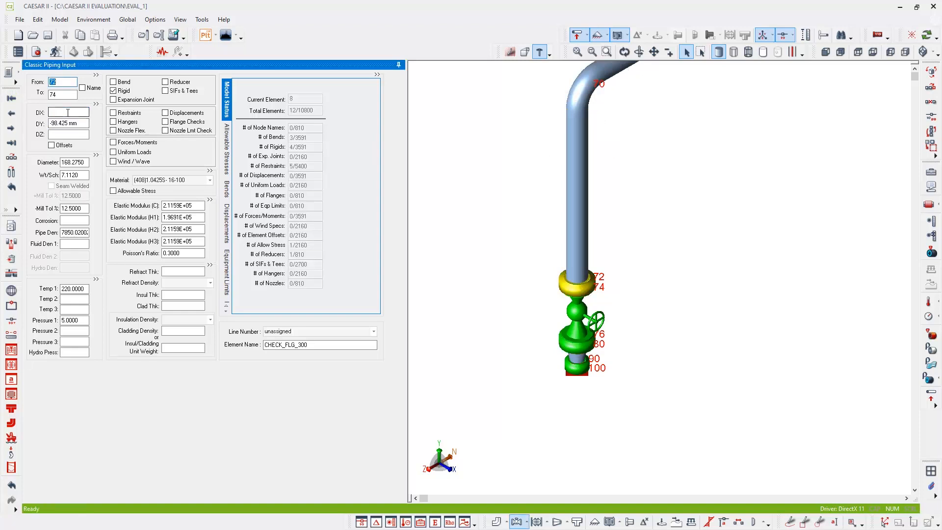
{"action": "key", "text": "Page_Down"}
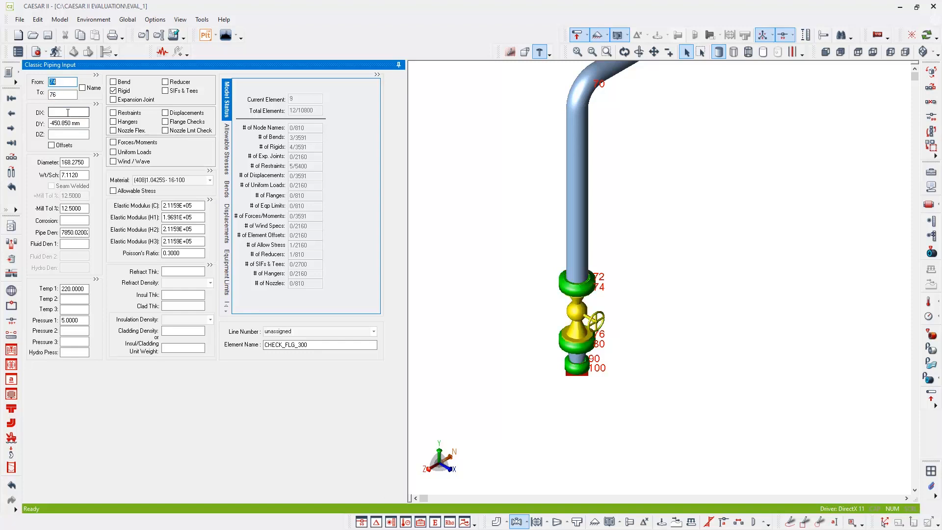
{"action": "key", "text": "Page_Down"}
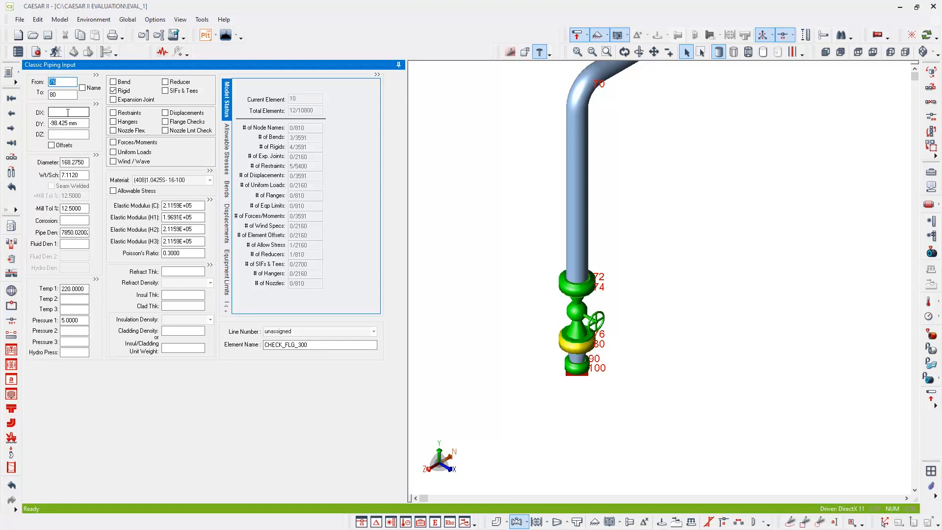
{"action": "left_click", "coordinate": [695, 361]}
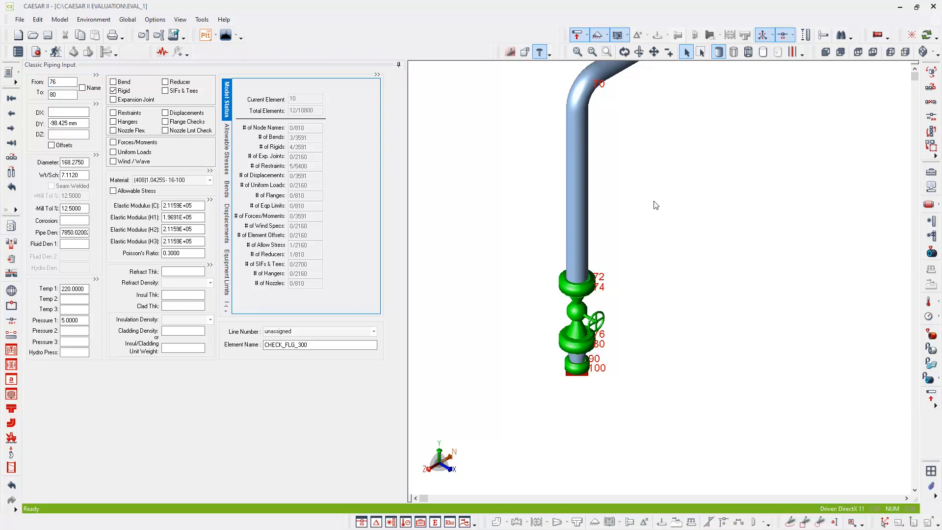
Add a hanger at node 70 on element 60-70 using hanger table 16 - Carpenter & Paterson.
{"action": "middle_click_drag", "start_coordinate": [656, 149], "coordinate": [629, 223]}
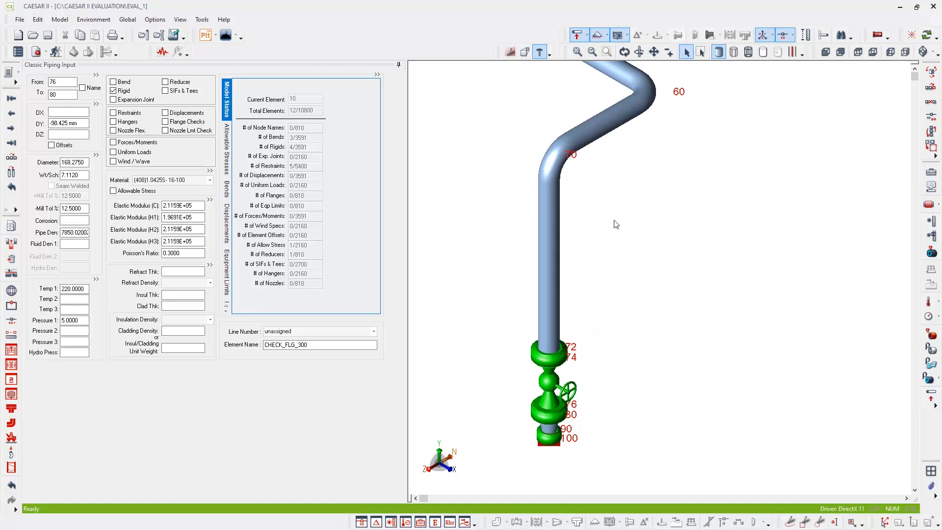
{"action": "mouse_move", "coordinate": [585, 111]}
{"action": "left_click", "coordinate": [572, 138]}
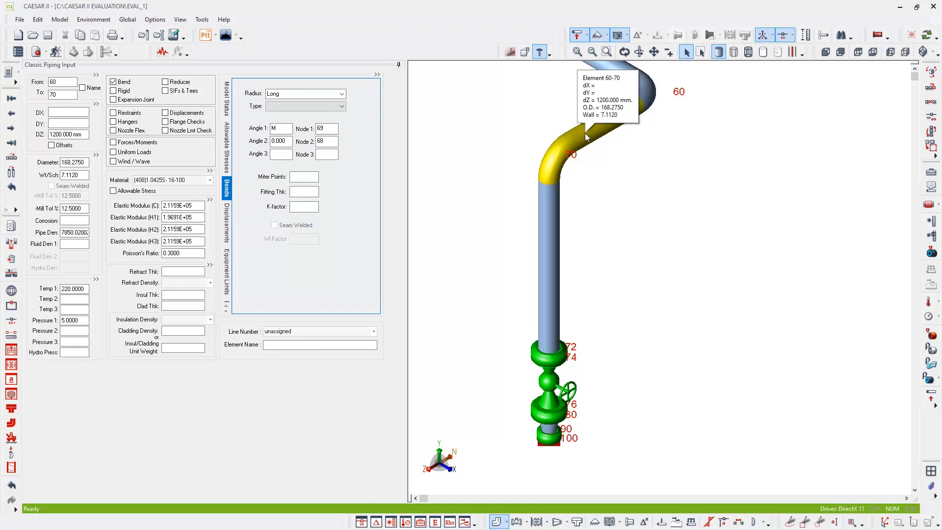
{"action": "left_click", "coordinate": [113, 121]}
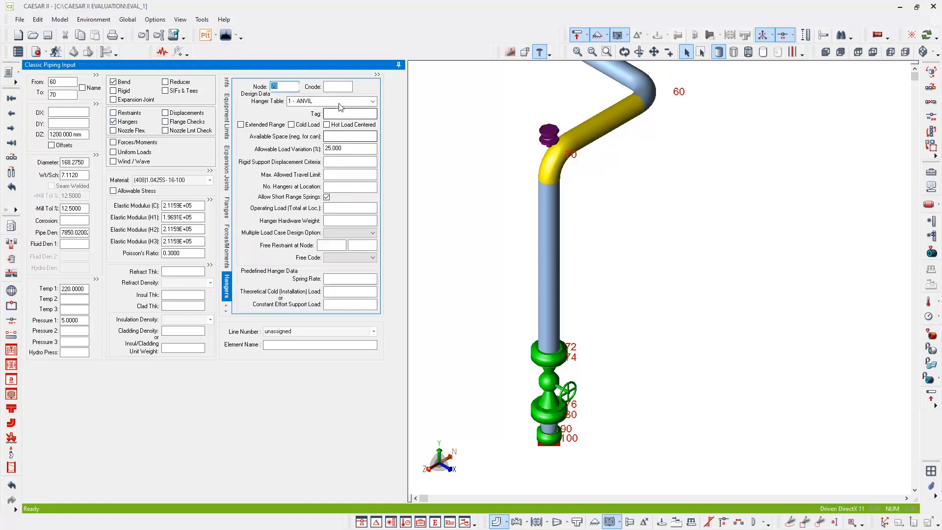
{"action": "left_click", "coordinate": [373, 101]}
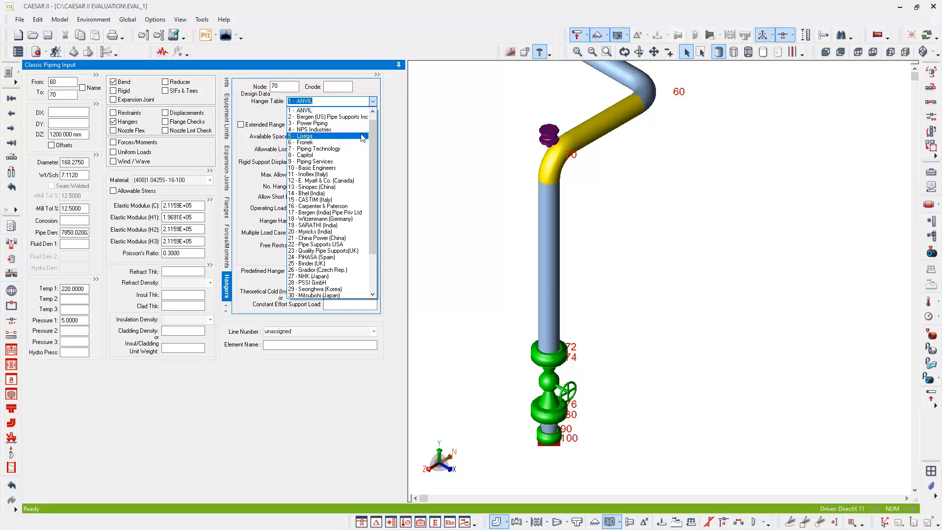
{"action": "mouse_move", "coordinate": [372, 124]}
{"action": "left_mouse_down"}
{"action": "mouse_move", "coordinate": [374, 187]}
{"action": "mouse_move", "coordinate": [374, 130]}
{"action": "left_mouse_up"}
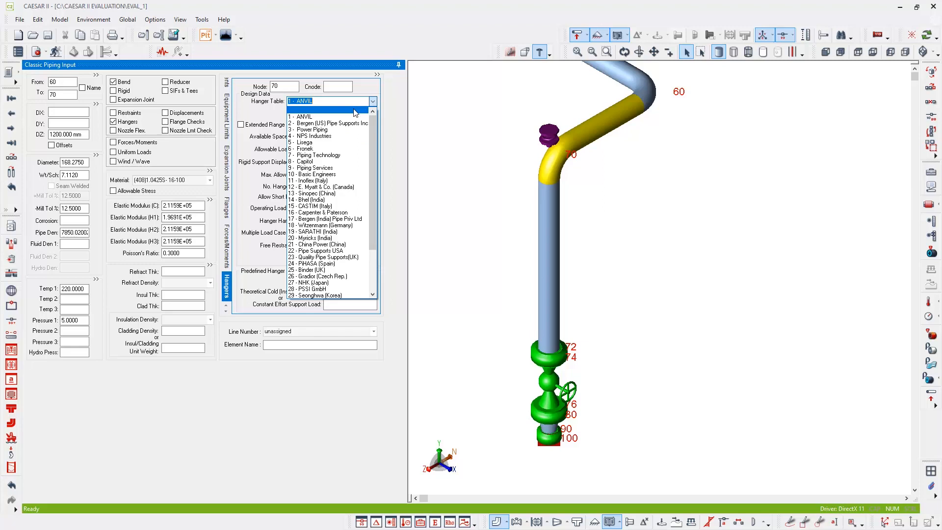
{"action": "left_click", "coordinate": [328, 213]}
{"action": "key", "text": "Tab"}
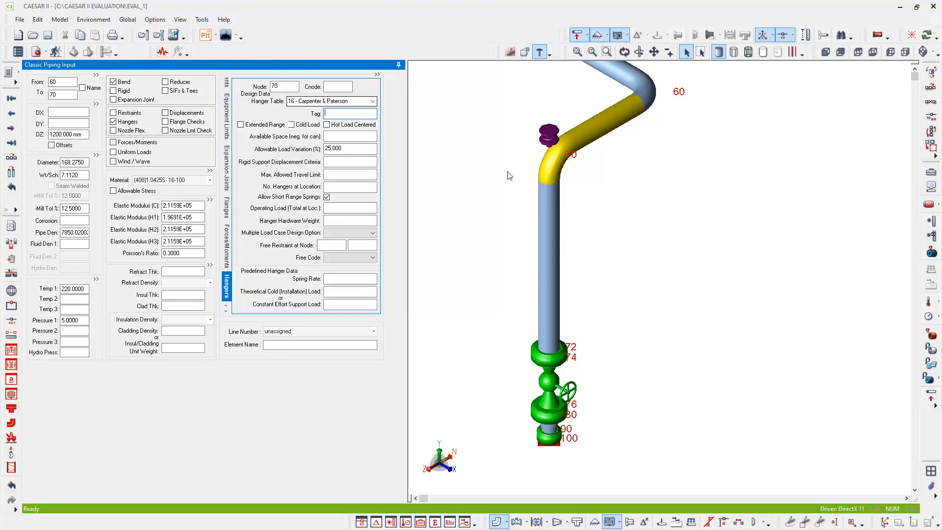
Duplicate the group of elements from node 60 to node 100 as an identical block at the end of input, with node increment 100.
{"action": "middle_click_drag", "start_coordinate": [628, 227], "coordinate": [678, 270]}
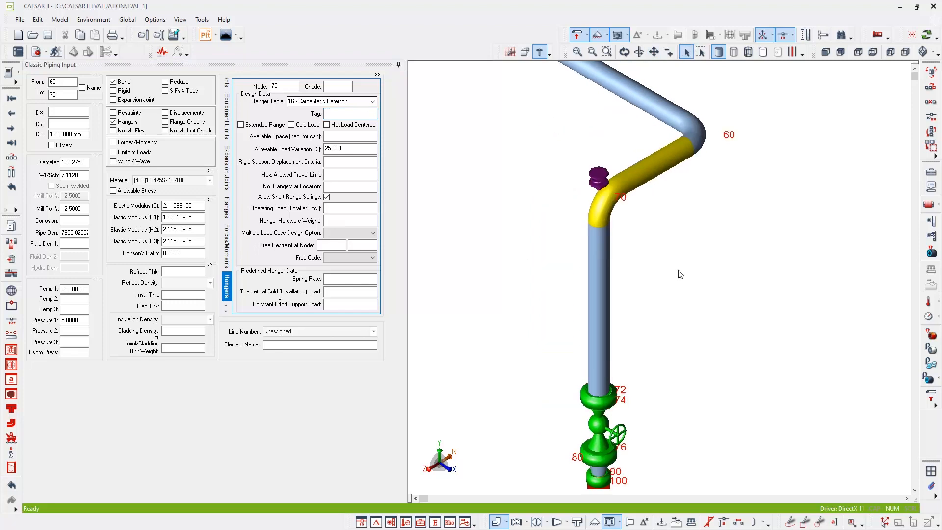
{"action": "scroll", "coordinate": [680, 274], "scroll_direction": "down", "scroll_amount": 2}
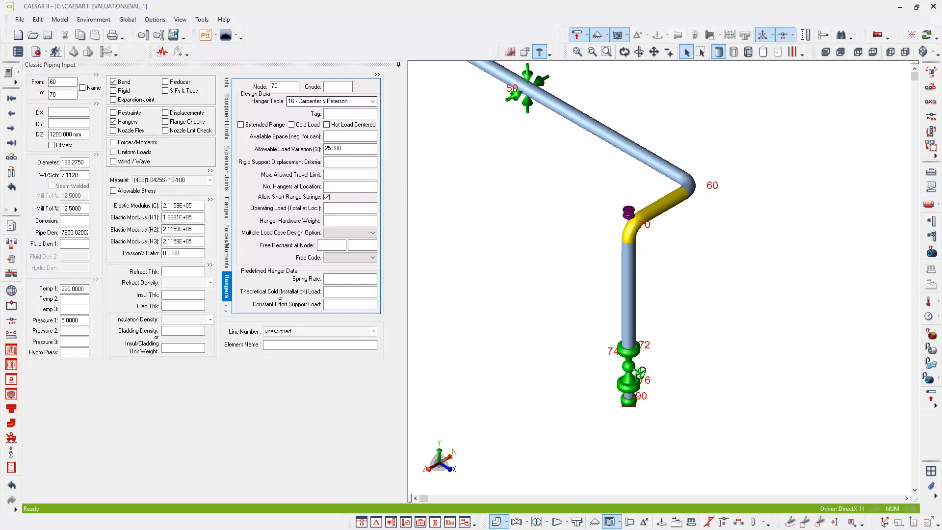
{"action": "key", "text": "alt"}
{"action": "middle_click_drag", "start_coordinate": [494, 194], "coordinate": [506, 198]}
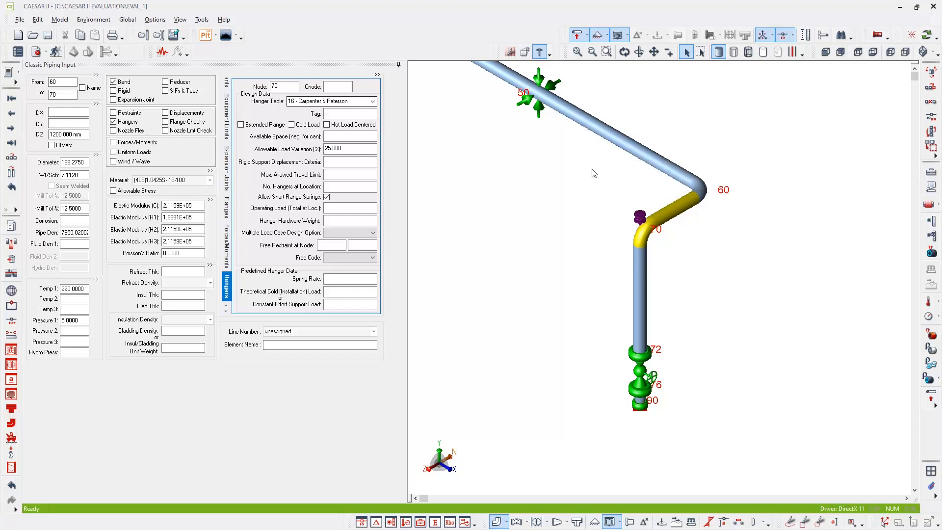
{"action": "left_click", "coordinate": [700, 53]}
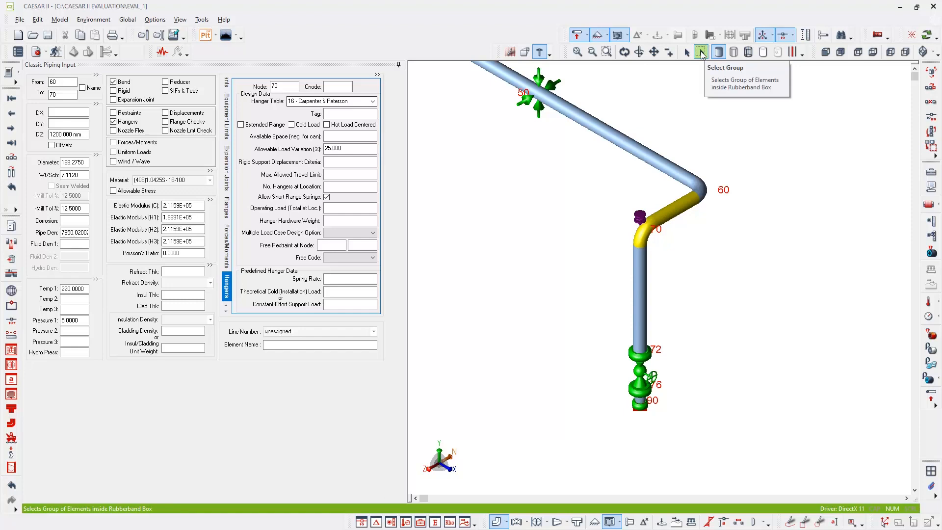
{"action": "left_click_drag", "start_coordinate": [602, 190], "coordinate": [681, 444]}
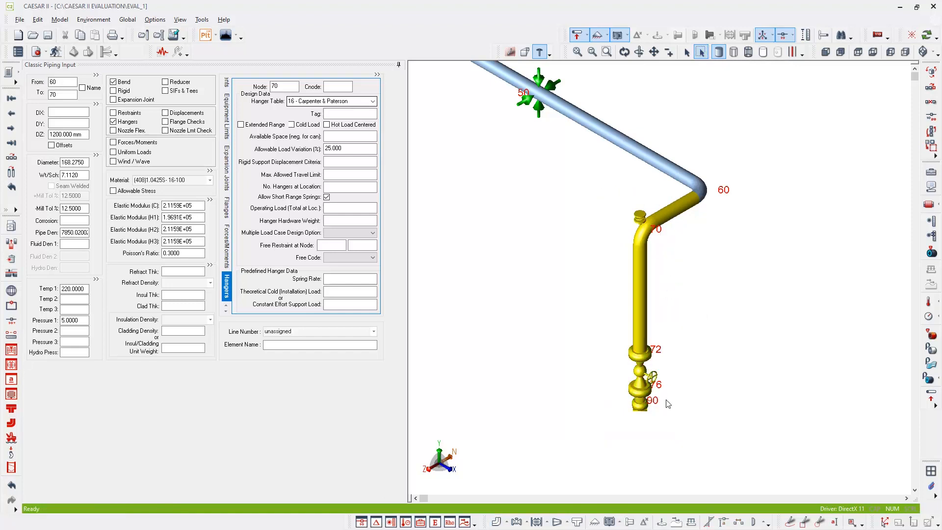
{"action": "mouse_move", "coordinate": [637, 298]}
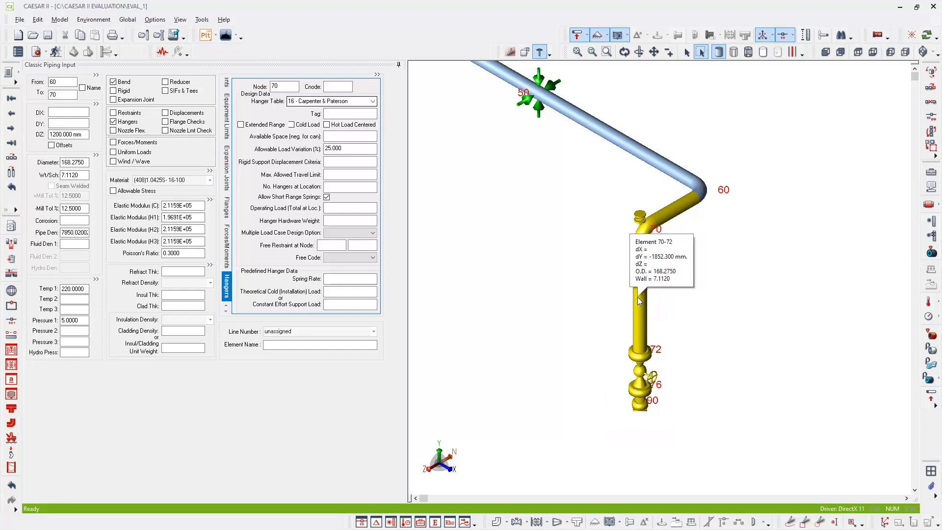
{"action": "right_click", "coordinate": [639, 301]}
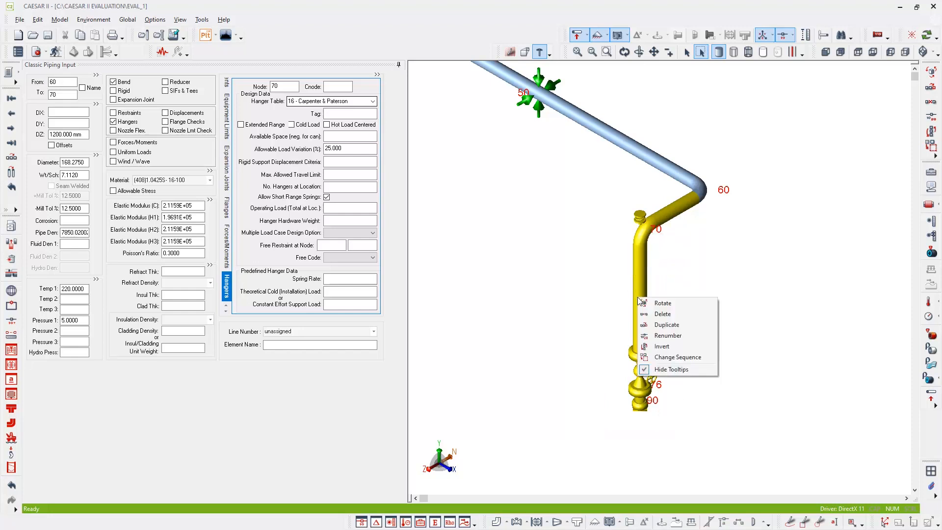
{"action": "left_click", "coordinate": [666, 325]}
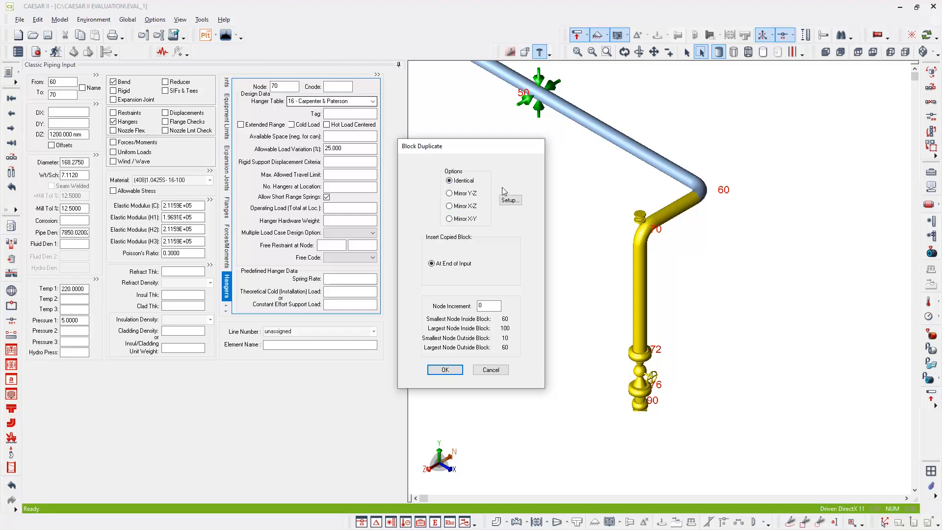
{"action": "left_click", "coordinate": [510, 200]}
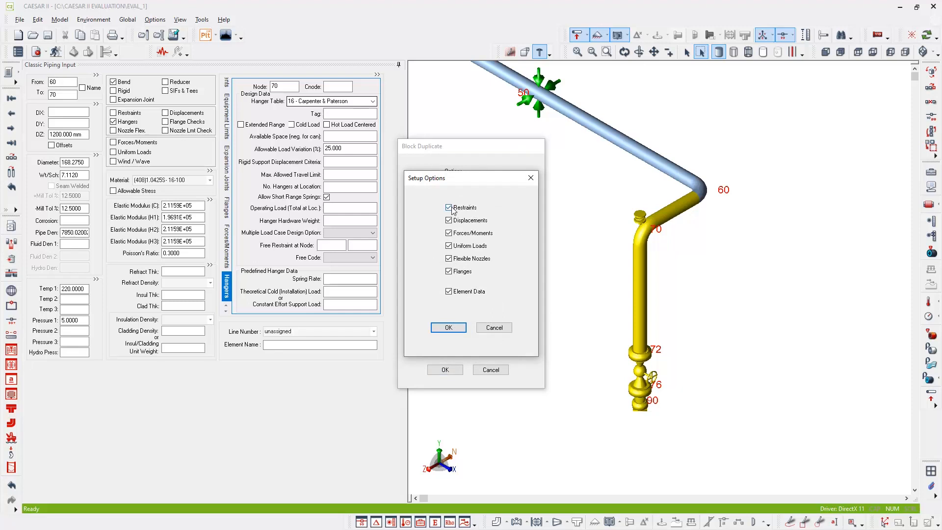
{"action": "left_click", "coordinate": [492, 328]}
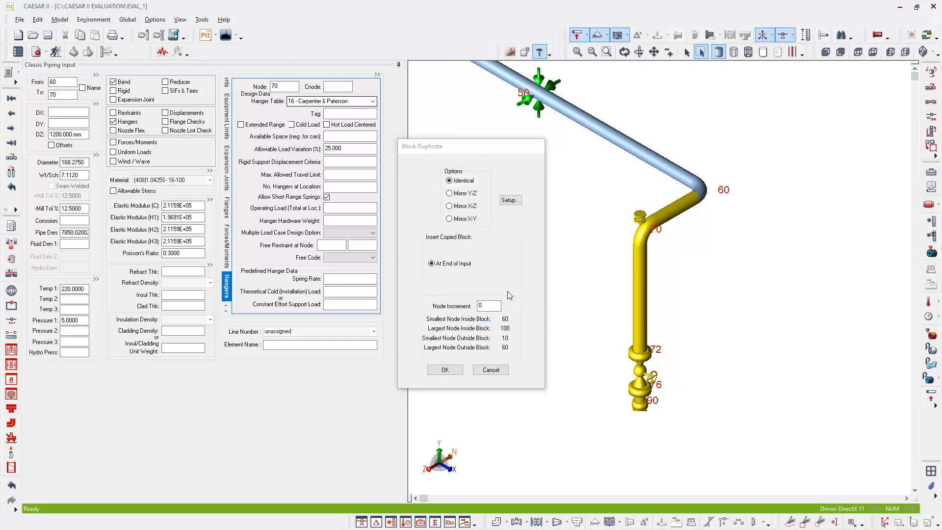
{"action": "left_click", "coordinate": [488, 305]}
{"action": "double_click", "coordinate": [488, 305]}
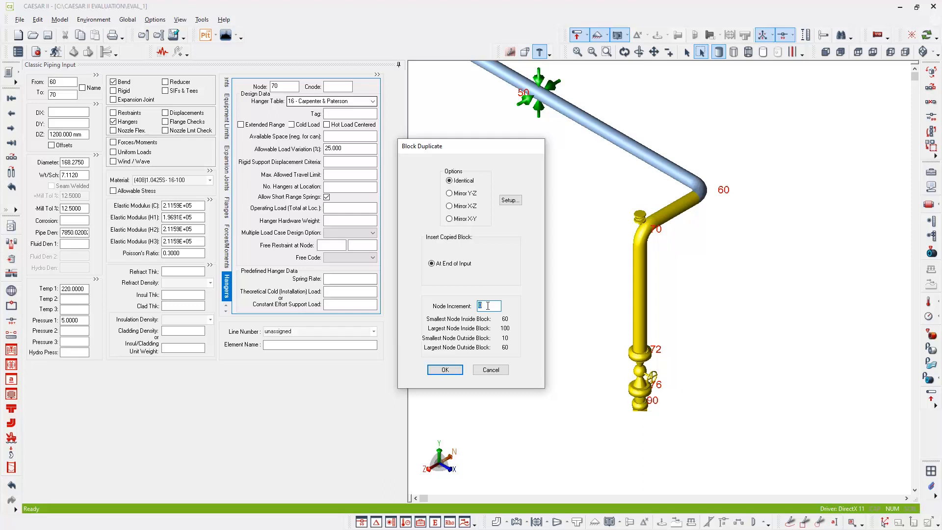
{"action": "type", "text": "100"}
{"action": "key", "text": "Return"}
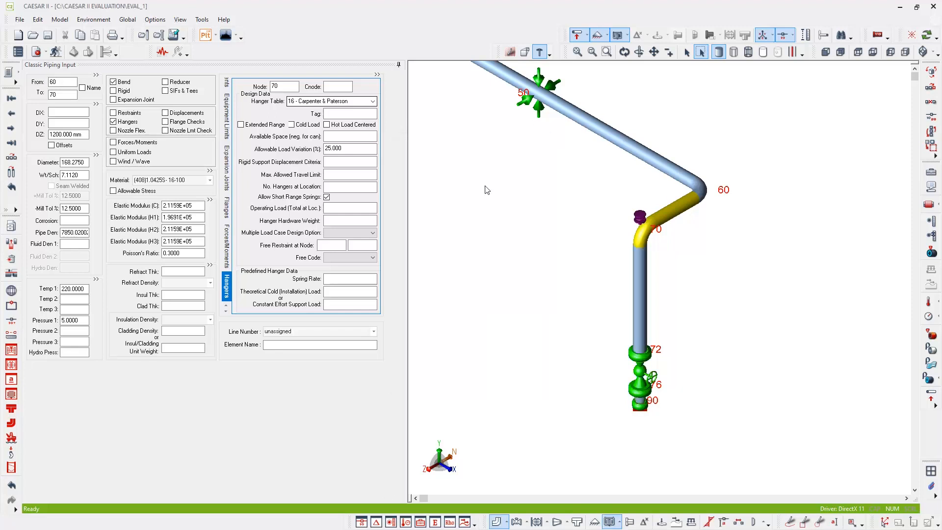
Break element 50-60 by inserting a single node 55 at a distance of 1000 mm from node 50.
{"action": "middle_click", "coordinate": [496, 203]}
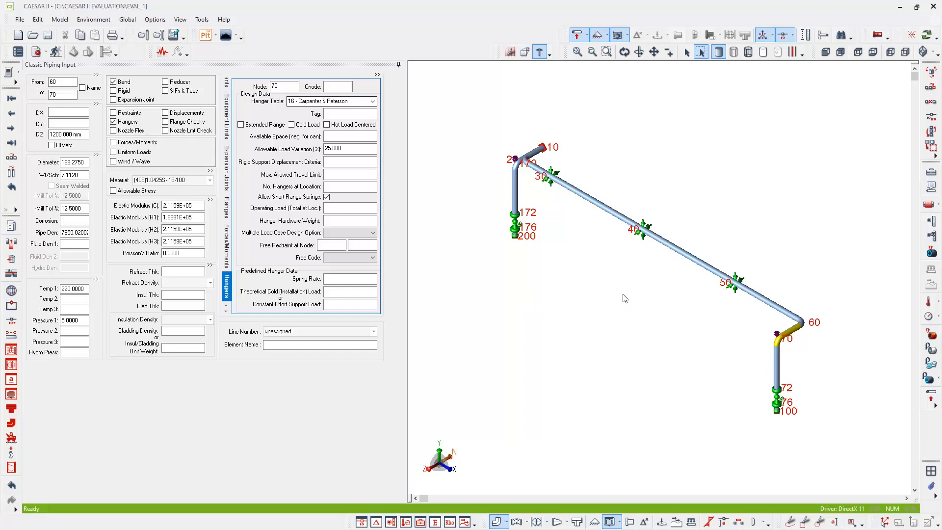
{"action": "scroll", "coordinate": [760, 327], "scroll_direction": "up", "scroll_amount": 3}
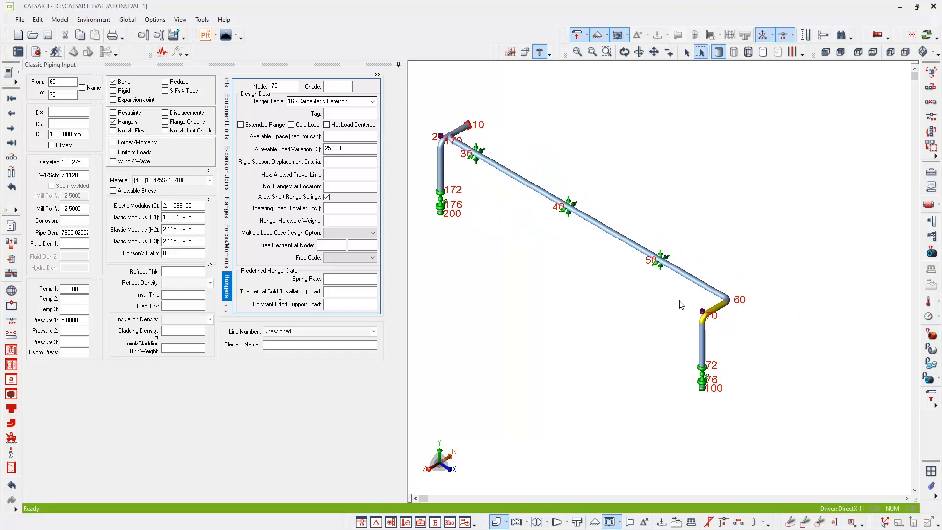
{"action": "scroll", "coordinate": [681, 305], "scroll_direction": "up", "scroll_amount": 2}
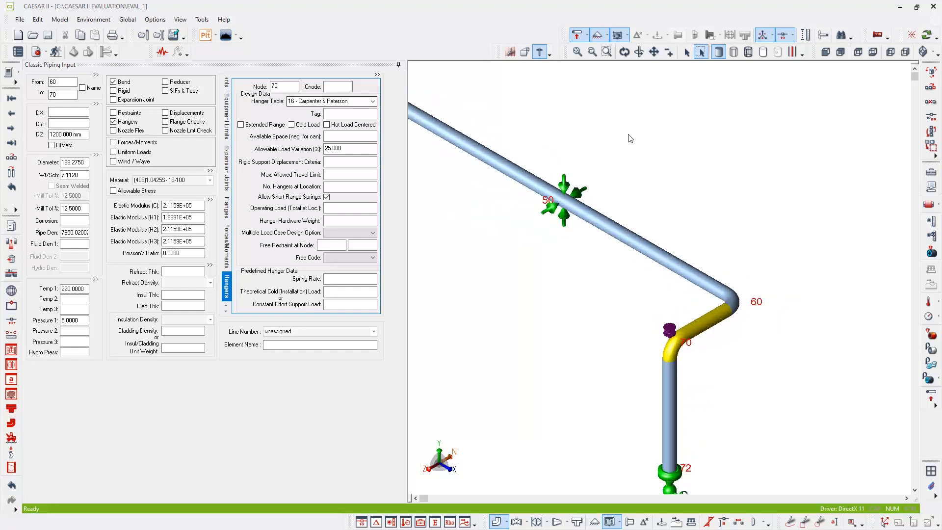
{"action": "mouse_move", "coordinate": [631, 240]}
{"action": "left_click", "coordinate": [659, 242]}
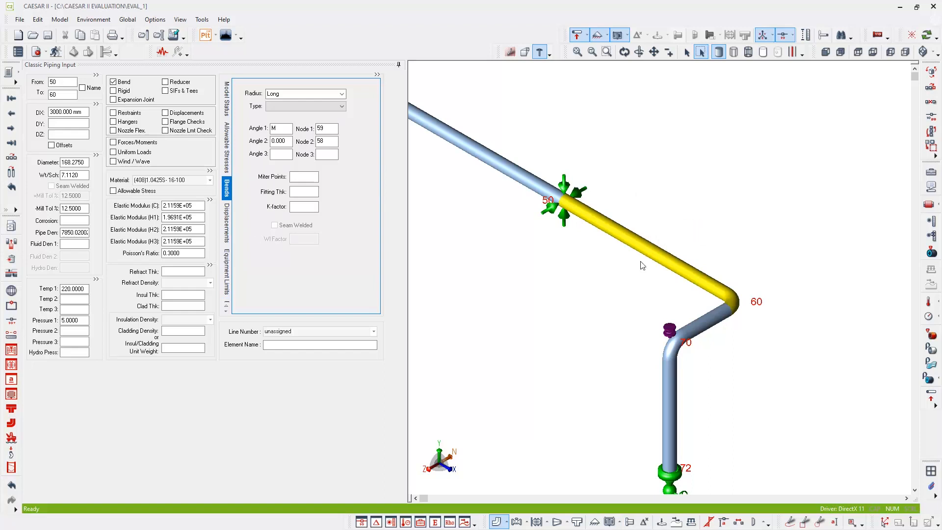
{"action": "mouse_move", "coordinate": [637, 248]}
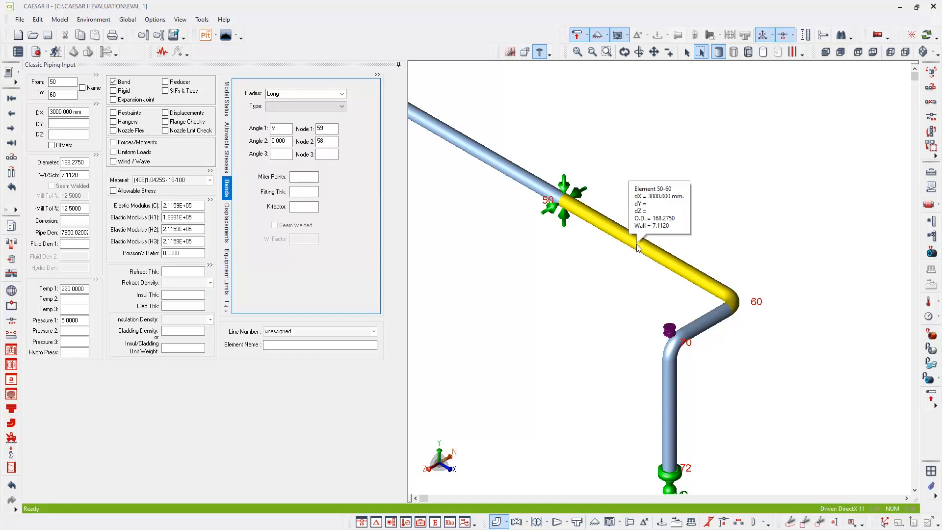
{"action": "right_click", "coordinate": [637, 248]}
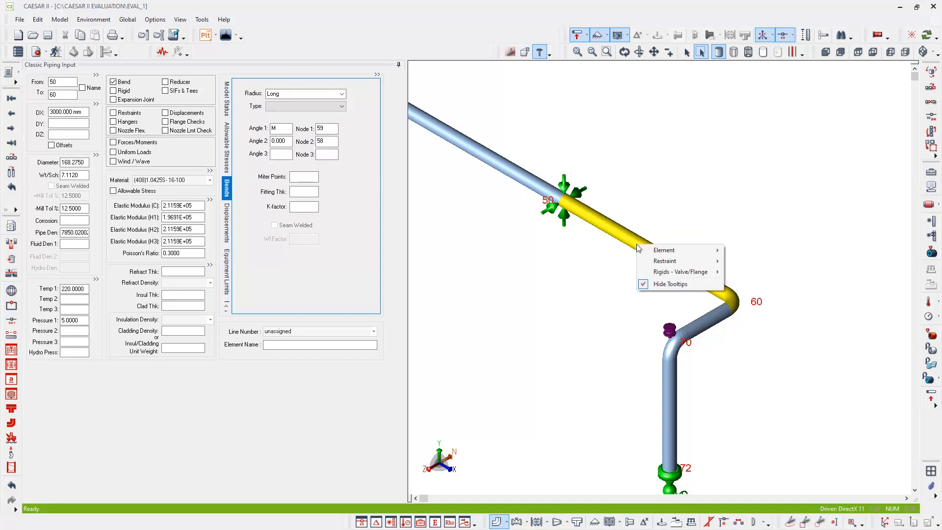
{"action": "mouse_move", "coordinate": [681, 250]}
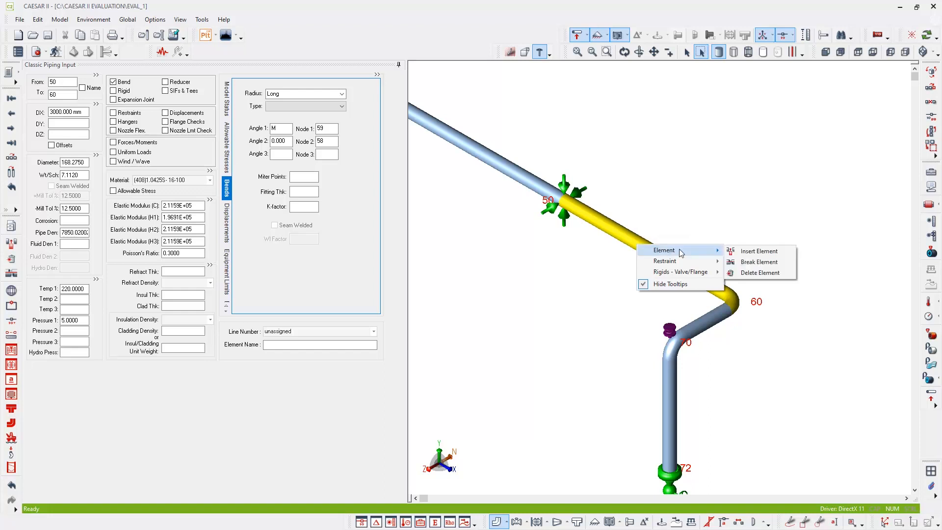
{"action": "left_click", "coordinate": [759, 262]}
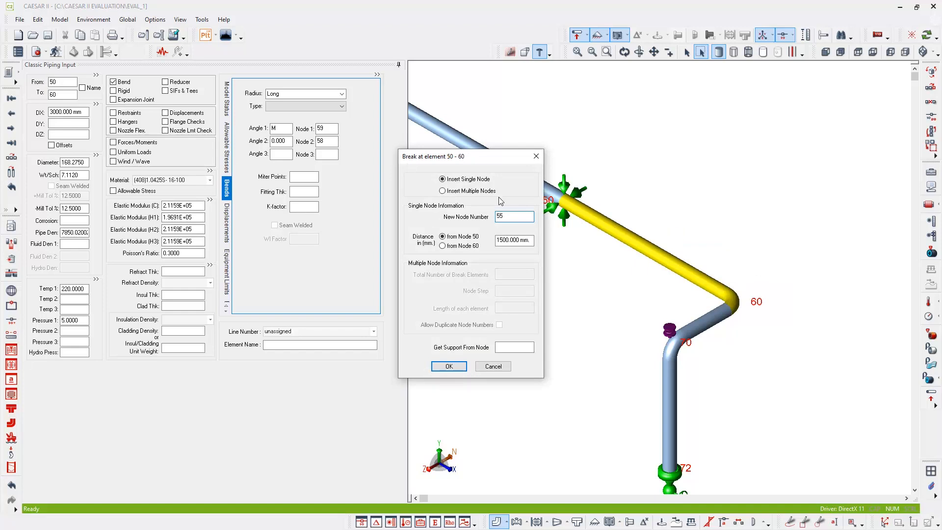
{"action": "double_click", "coordinate": [506, 217]}
{"action": "left_click", "coordinate": [505, 216]}
{"action": "left_click", "coordinate": [532, 241]}
{"action": "left_click", "coordinate": [533, 241]}
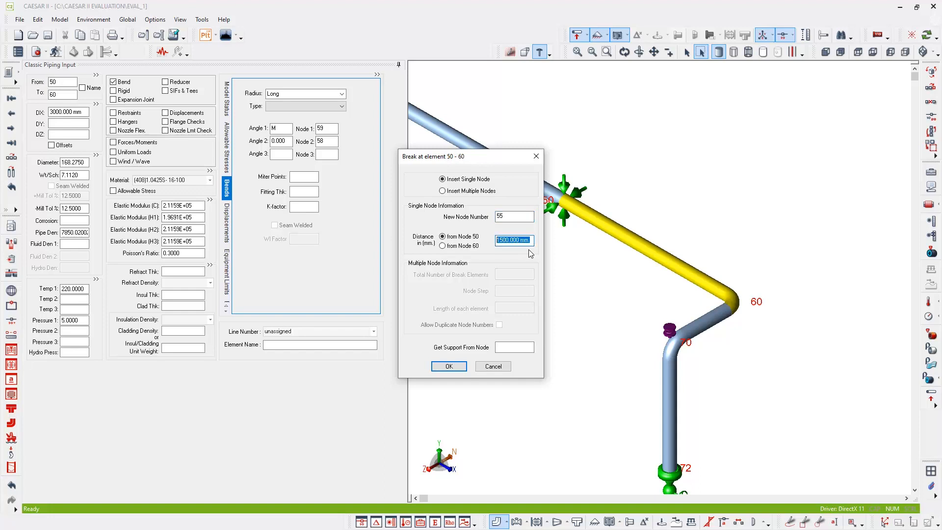
{"action": "type", "text": "1000"}
{"action": "left_click", "coordinate": [523, 216]}
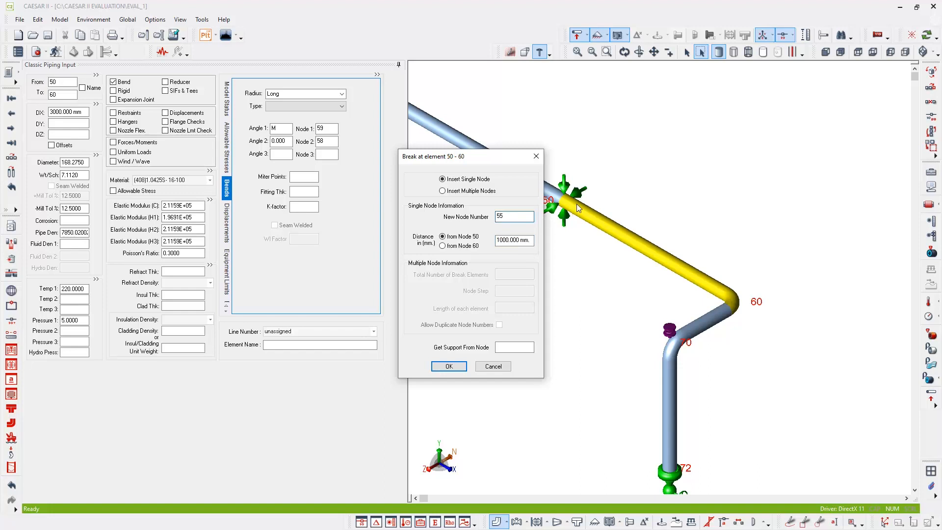
{"action": "left_click", "coordinate": [447, 372]}
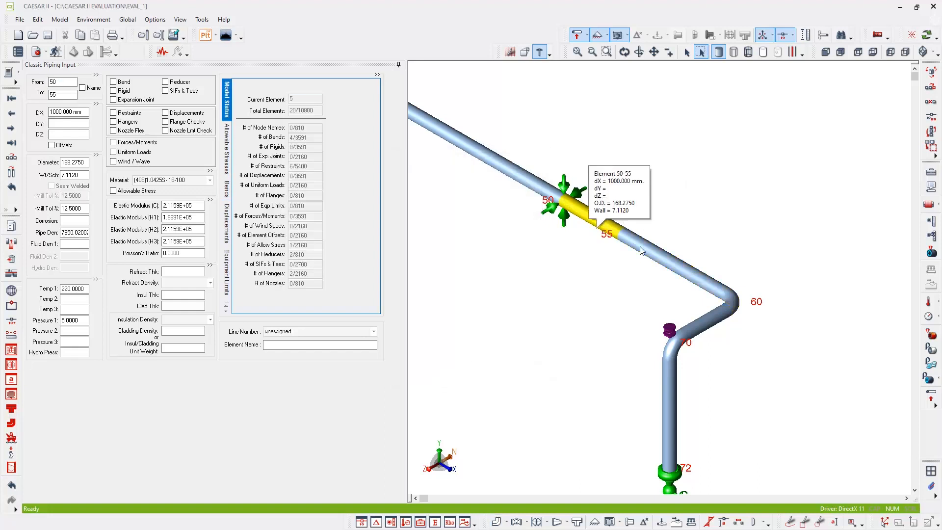
Attach the duplicated branch to the main header by changing the From node of element 160-170 to 55.
{"action": "middle_click", "coordinate": [512, 269]}
{"action": "middle_click", "coordinate": [512, 269]}
{"action": "middle_click", "coordinate": [512, 269]}
{"action": "middle_click", "coordinate": [512, 265]}
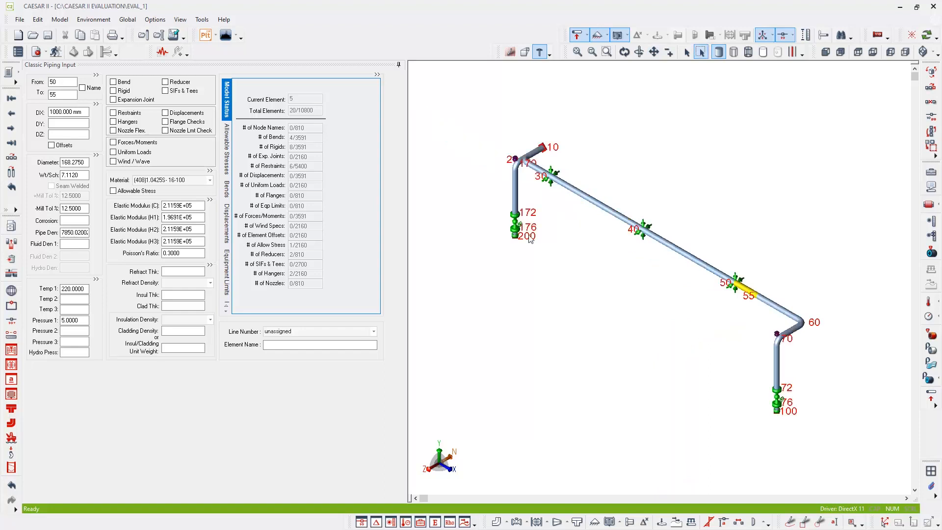
{"action": "left_click", "coordinate": [523, 168]}
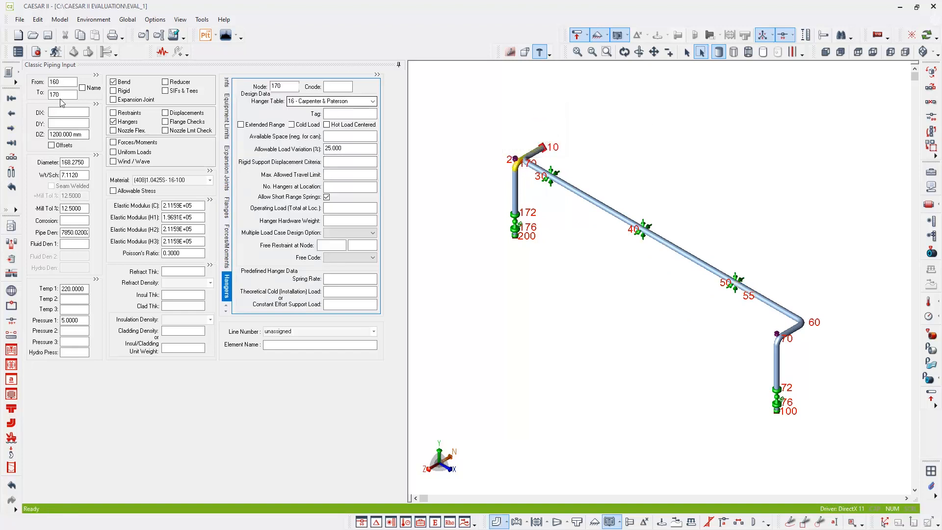
{"action": "left_click", "coordinate": [62, 95]}
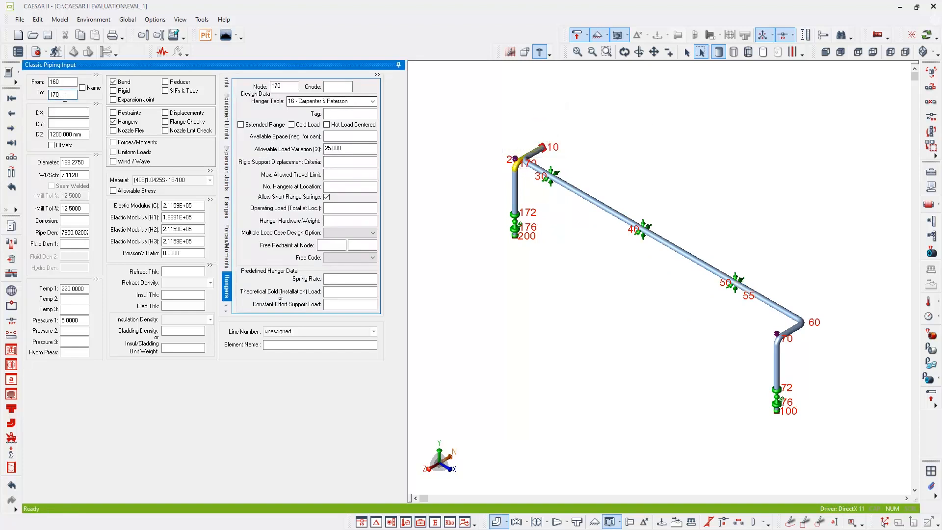
{"action": "key", "text": "Page_Down"}
{"action": "key", "text": "Page_Down"}
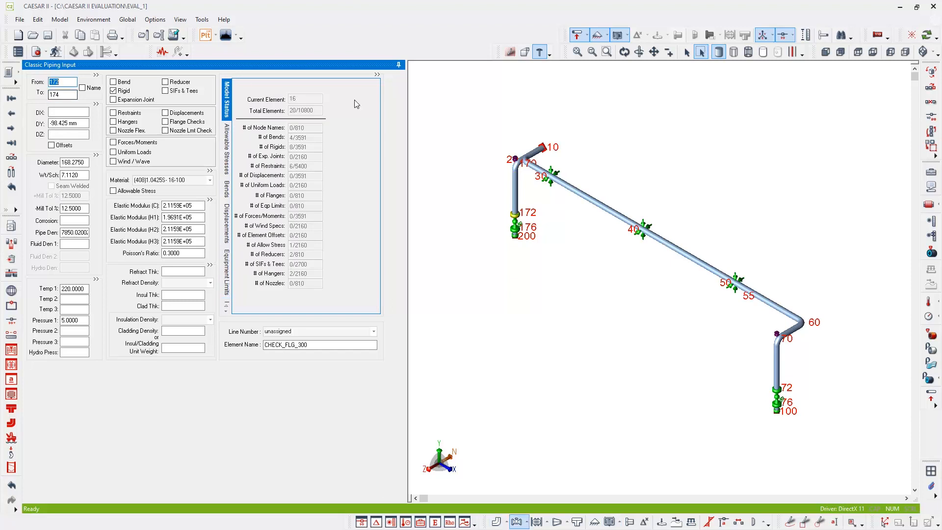
{"action": "left_click", "coordinate": [520, 167]}
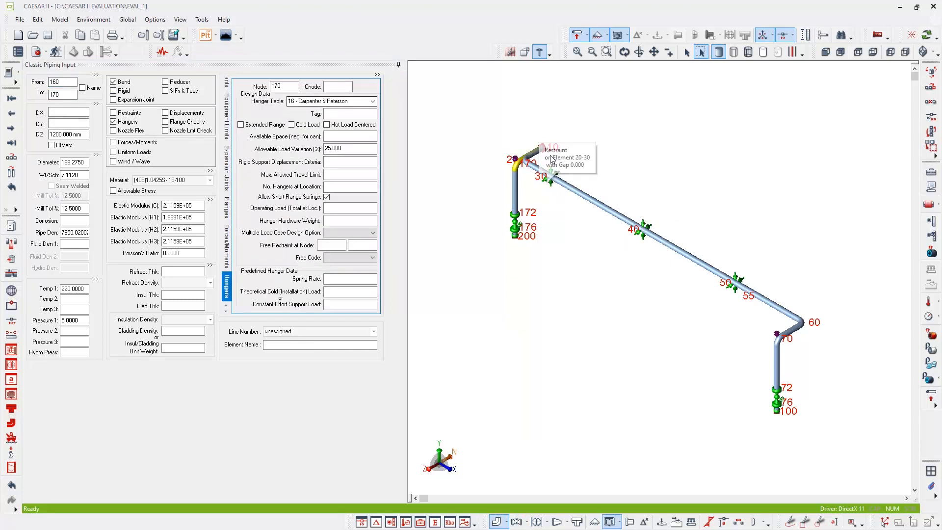
{"action": "left_click", "coordinate": [70, 82]}
{"action": "left_click_drag", "start_coordinate": [70, 82], "coordinate": [44, 82]}
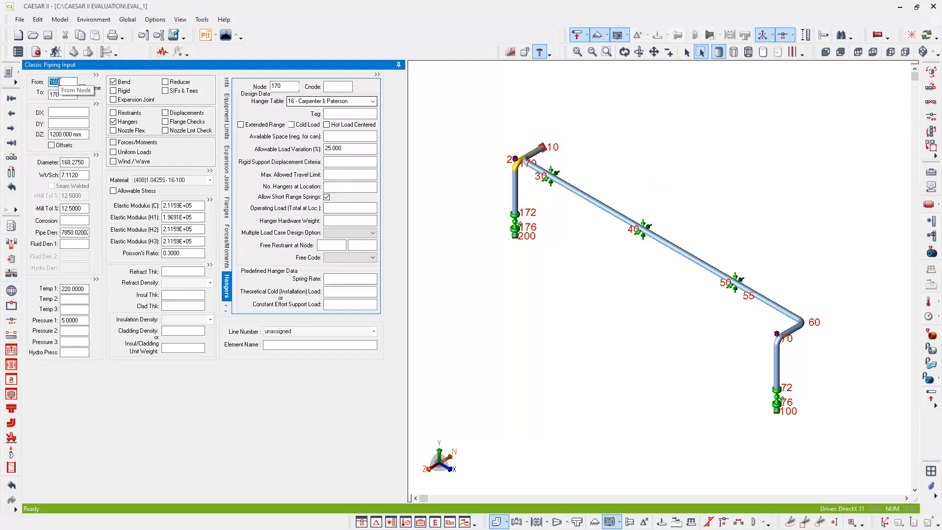
{"action": "type", "text": "55"}
{"action": "key", "text": "Tab"}
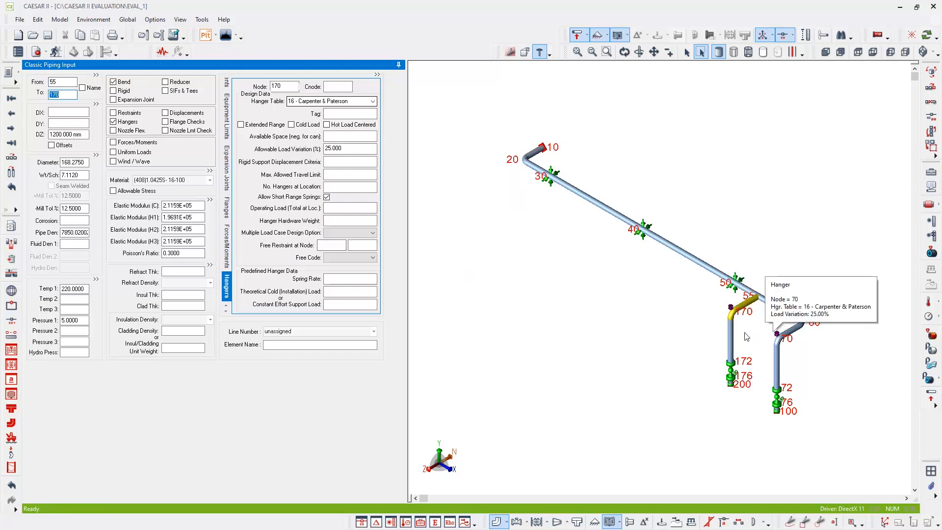
Enable SIFs & Tees on element 55-170 and define a tee of type 3 - Welding at node 55.
{"action": "middle_click_drag", "start_coordinate": [745, 333], "coordinate": [639, 325]}
{"action": "scroll", "coordinate": [639, 327], "scroll_direction": "up", "scroll_amount": 3}
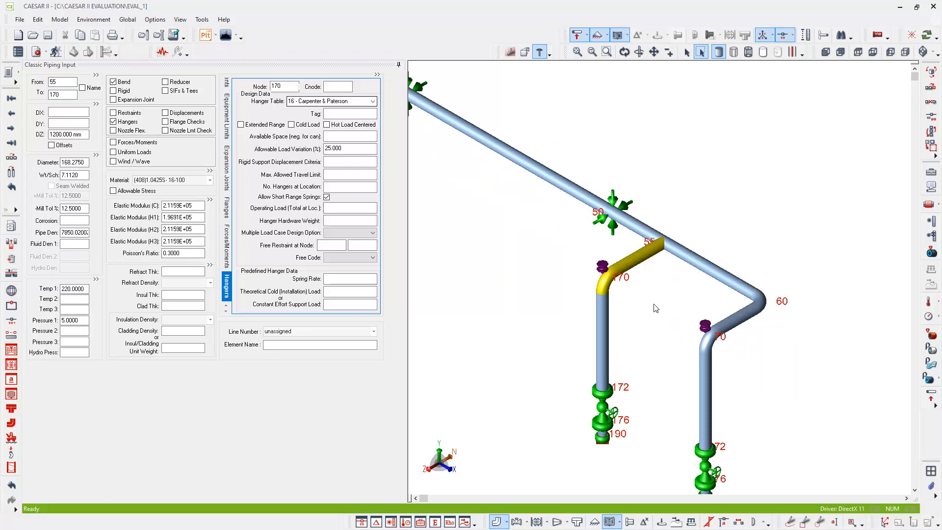
{"action": "left_click", "coordinate": [656, 308]}
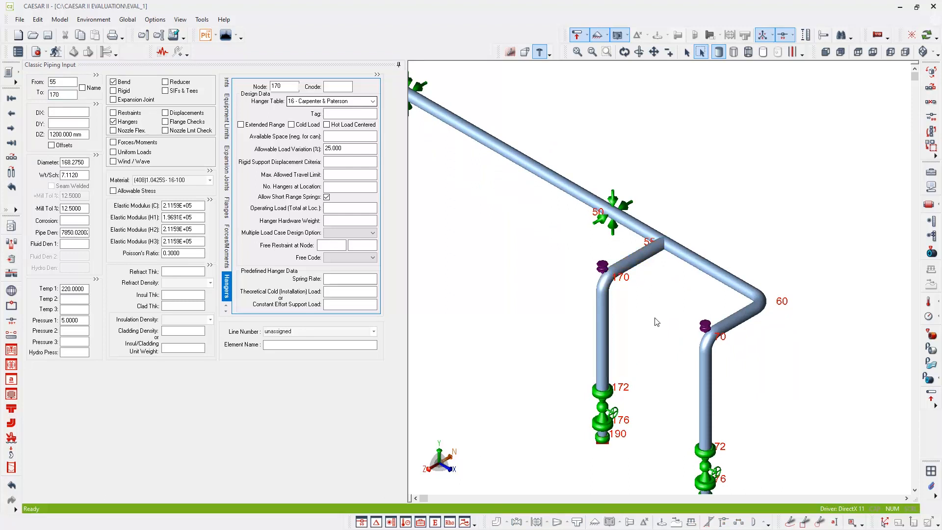
{"action": "mouse_move", "coordinate": [645, 263]}
{"action": "left_click", "coordinate": [165, 92]}
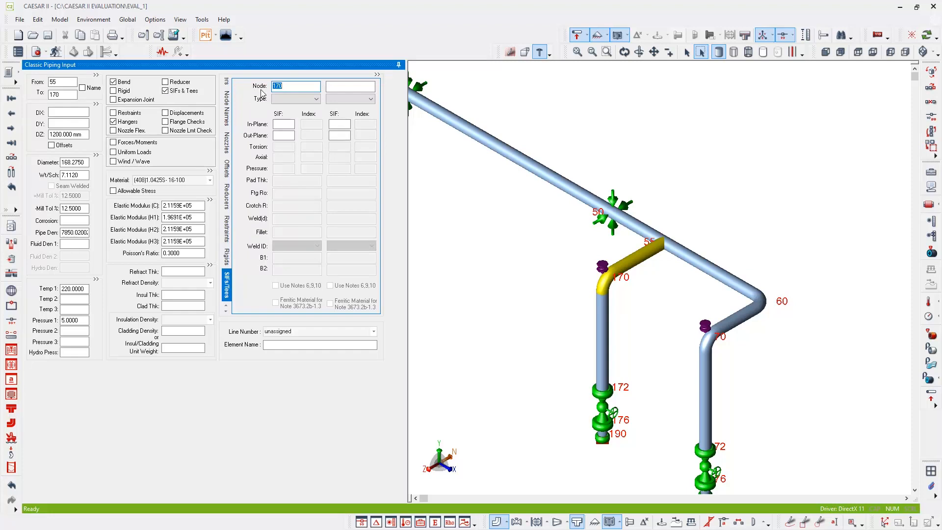
{"action": "left_click", "coordinate": [307, 100]}
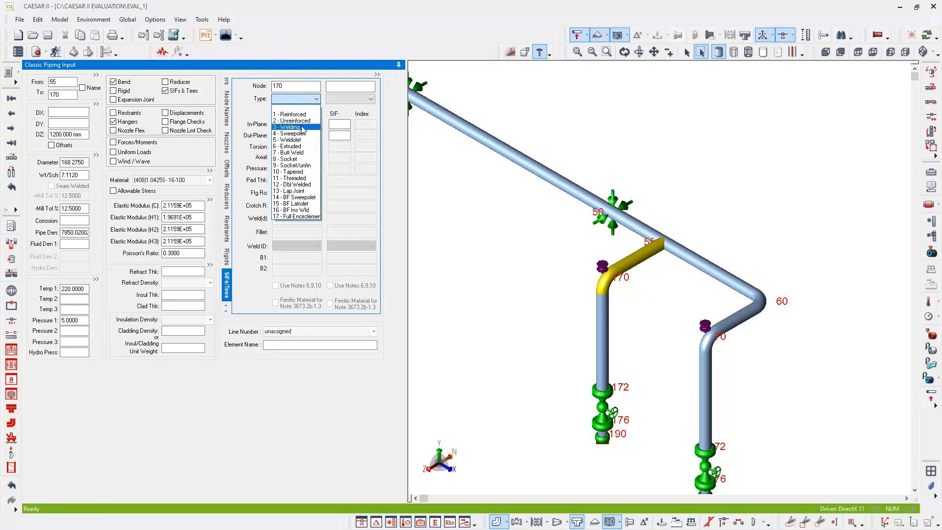
{"action": "left_click", "coordinate": [303, 128]}
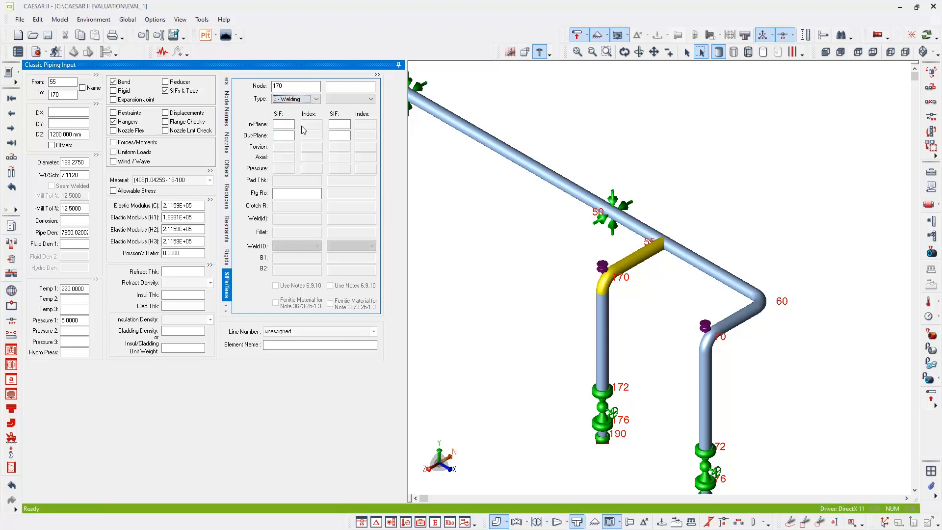
{"action": "key", "text": "Tab"}
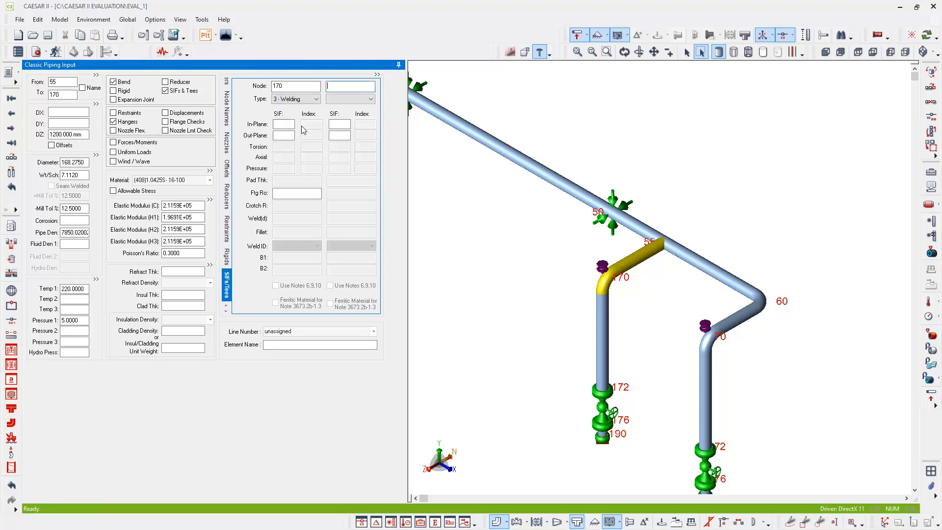
{"action": "left_click", "coordinate": [539, 222]}
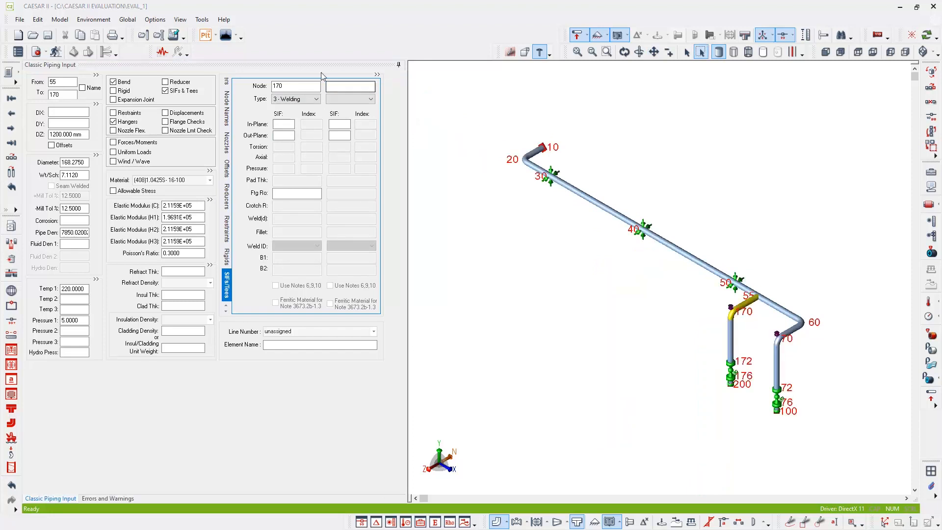
{"action": "left_click", "coordinate": [287, 87]}
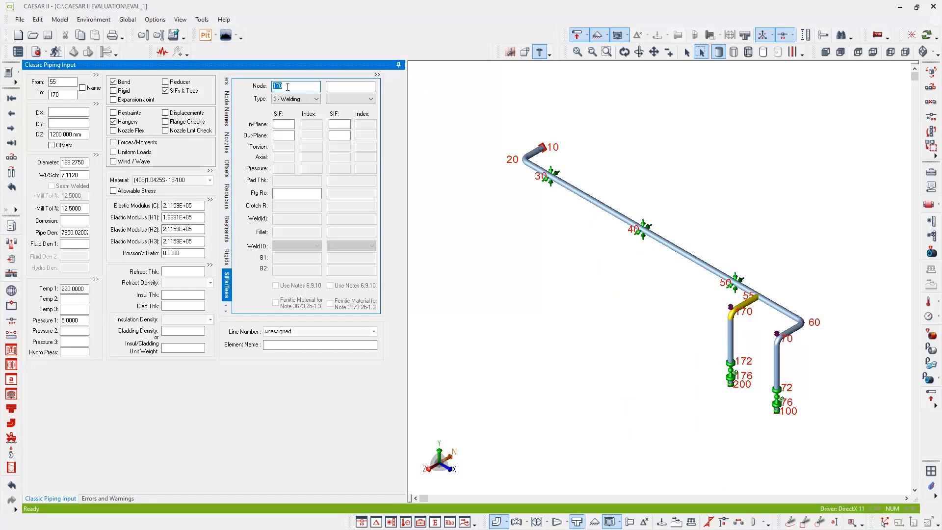
{"action": "type", "text": "55"}
{"action": "key", "text": "Tab"}
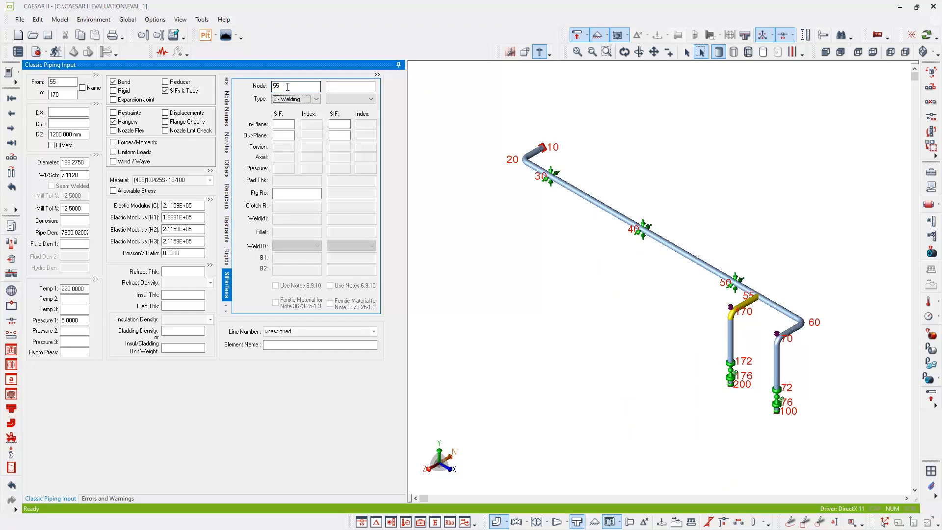